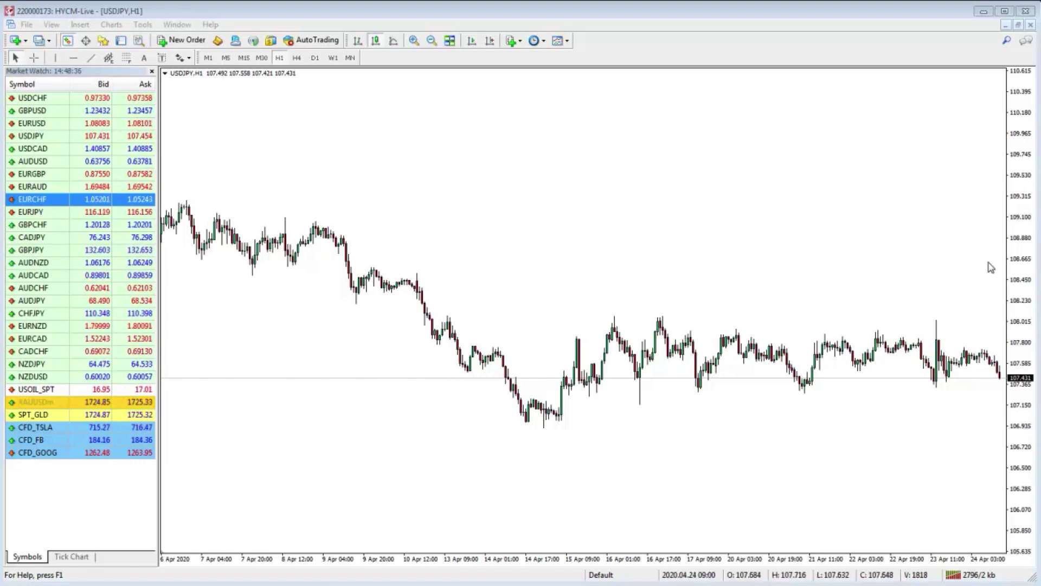
- Draw a Fibonacci retracement from the 16 April swing high at about 108.07 down to the level of the mid-April low
{"action": "left_click_drag", "start_coordinate": [1029, 260], "coordinate": [1027, 198]}
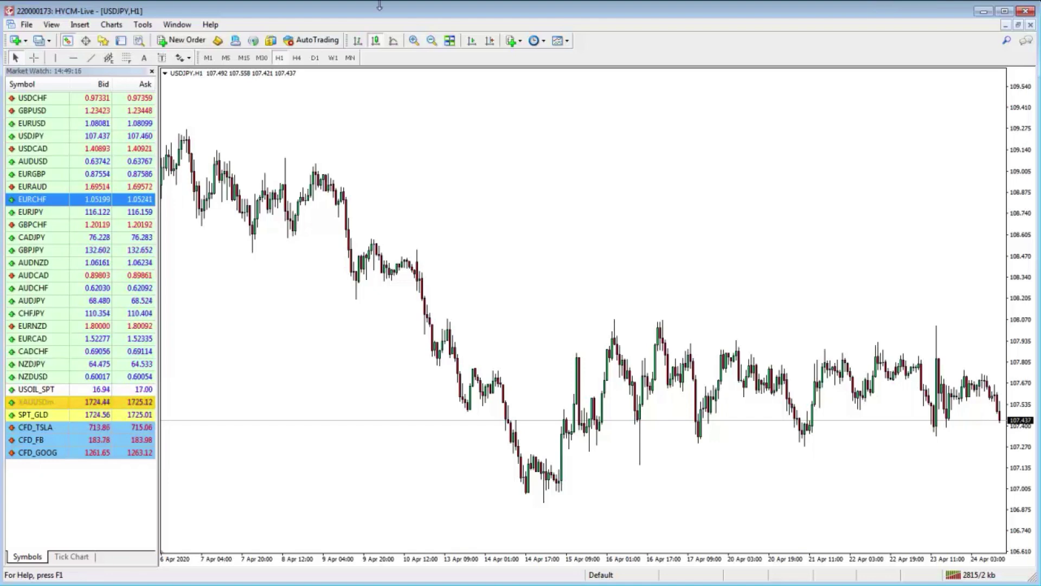
{"action": "left_click", "coordinate": [126, 60]}
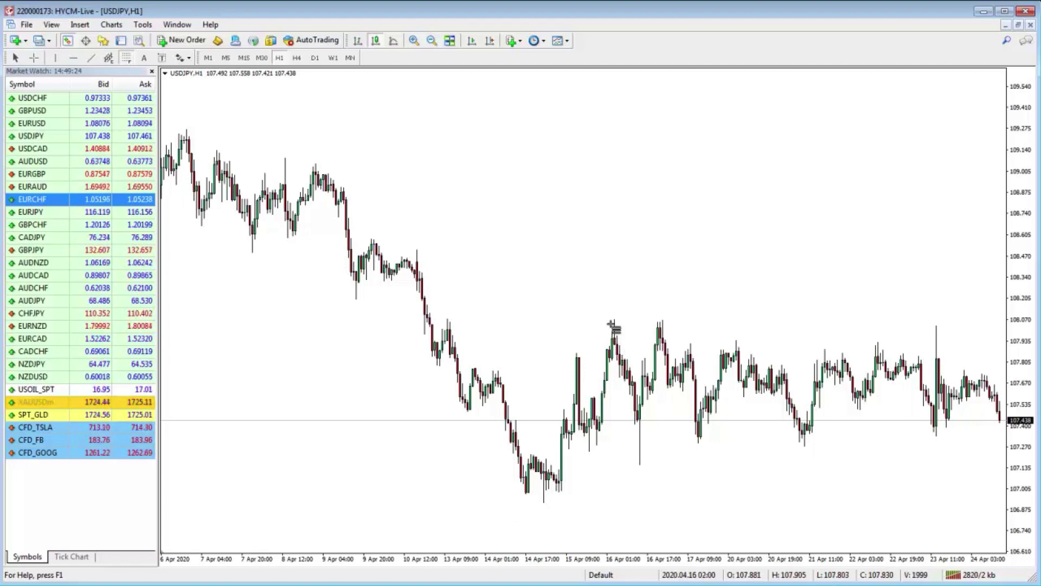
{"action": "left_click_drag", "start_coordinate": [611, 322], "coordinate": [475, 504]}
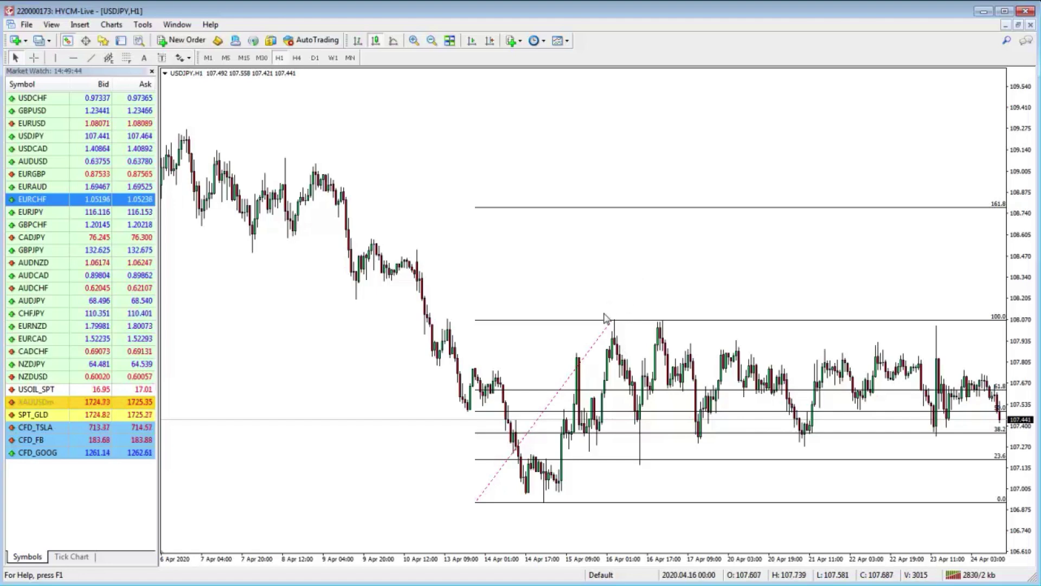
- Delete all default levels from the Fibonacci retracement's properties
{"action": "right_click", "coordinate": [598, 347]}
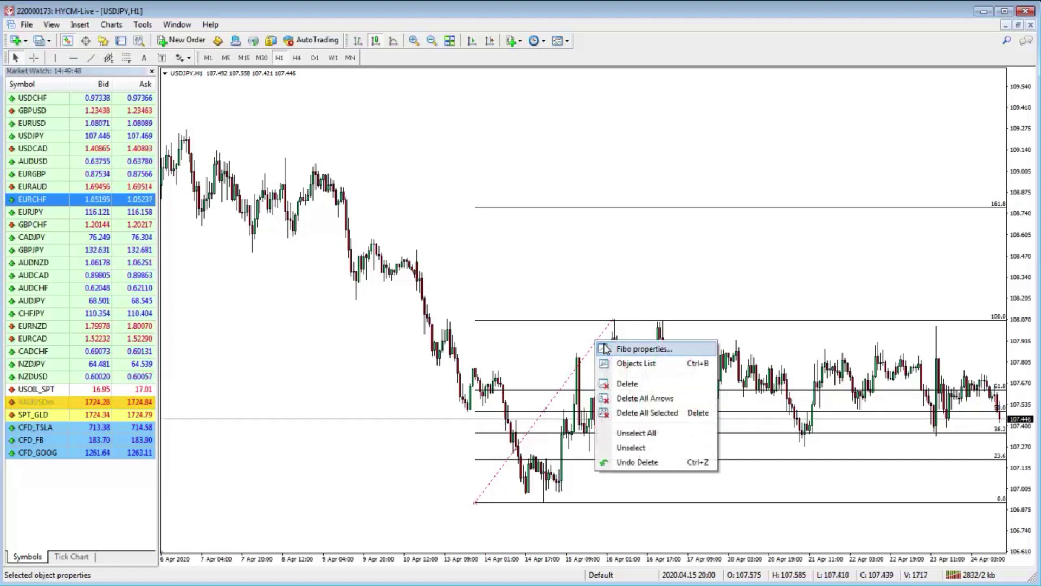
{"action": "left_click", "coordinate": [607, 345]}
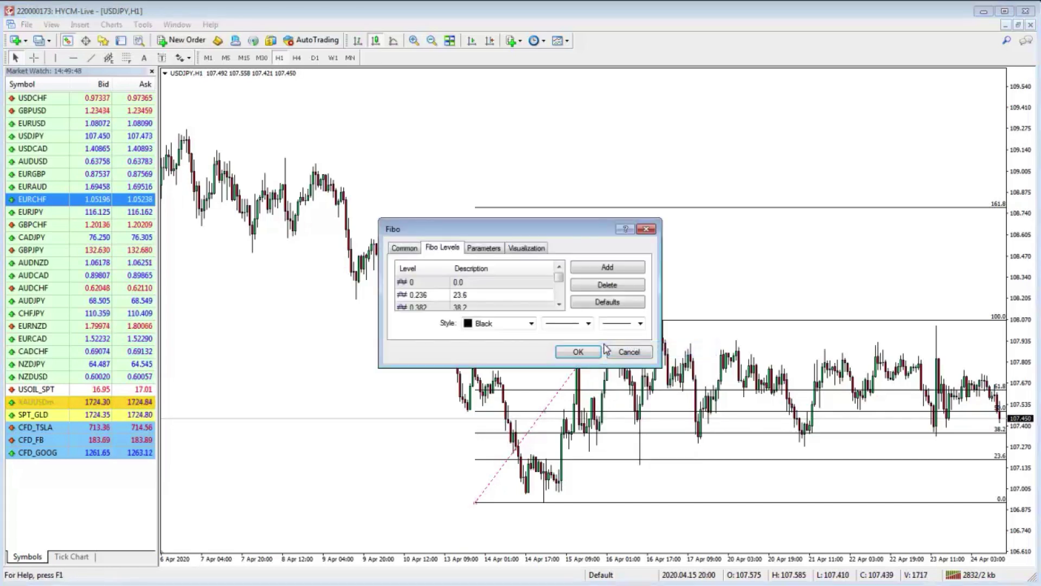
{"action": "left_click", "coordinate": [510, 280]}
{"action": "left_click", "coordinate": [600, 285]}
{"action": "left_click", "coordinate": [599, 286]}
{"action": "left_click", "coordinate": [599, 285]}
{"action": "left_click", "coordinate": [600, 285]}
{"action": "left_click", "coordinate": [600, 286]}
{"action": "left_click", "coordinate": [600, 286]}
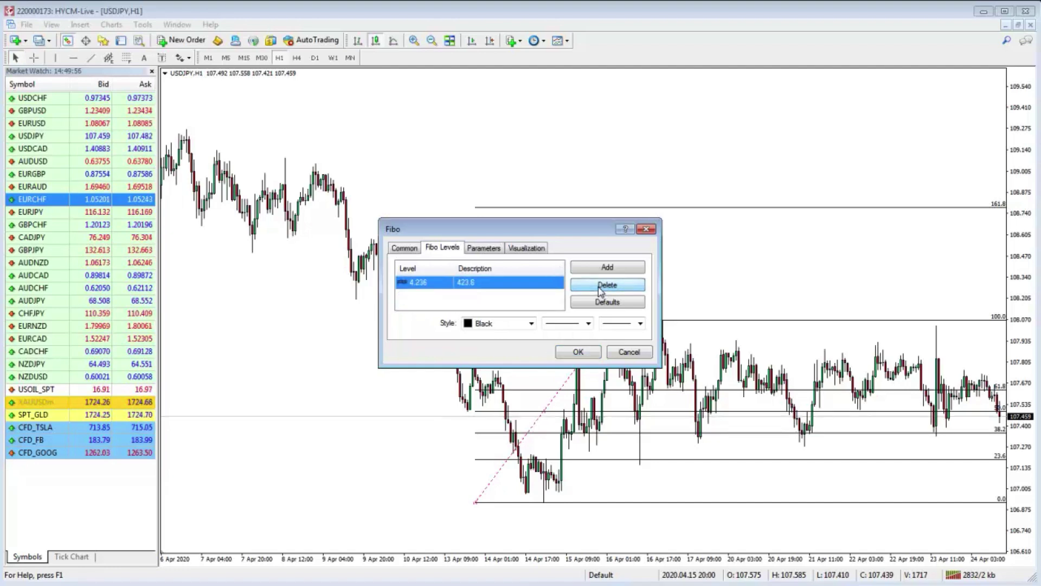
{"action": "left_click", "coordinate": [600, 286]}
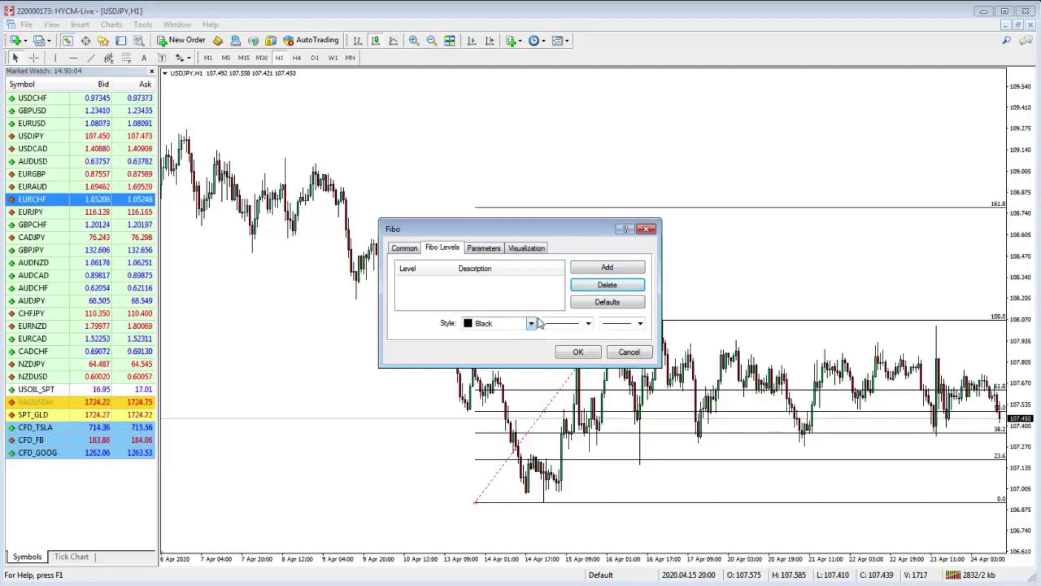
- Add a Fibonacci level 0.0 with the description "STOP"
{"action": "left_click", "coordinate": [592, 269]}
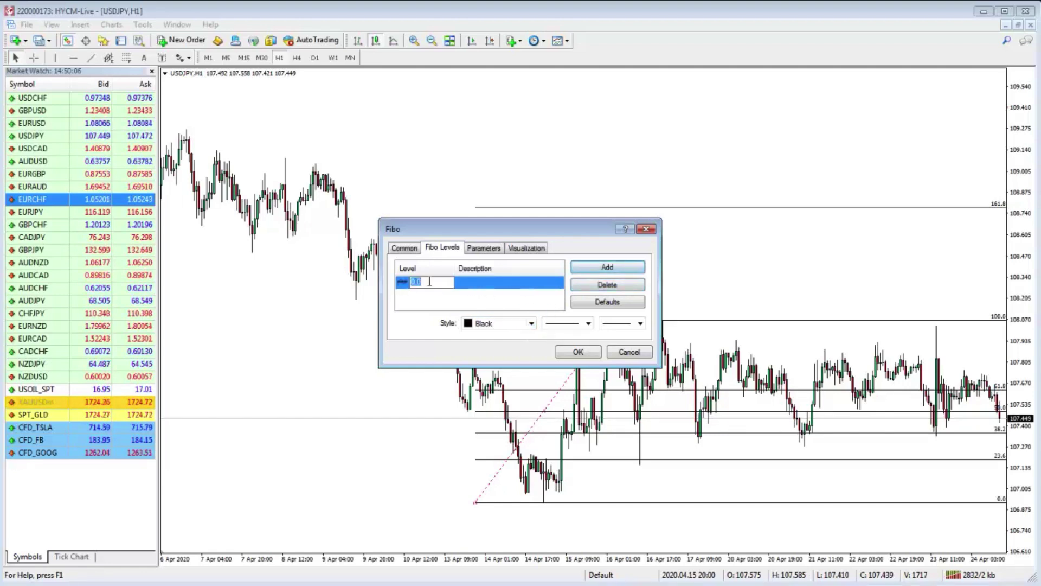
{"action": "left_click", "coordinate": [507, 284]}
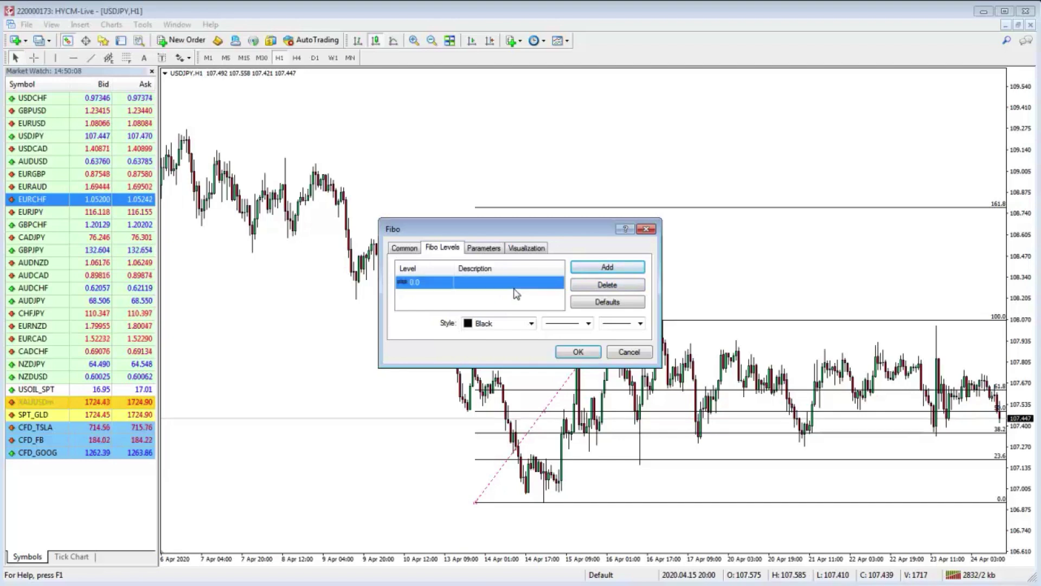
{"action": "left_click", "coordinate": [515, 283]}
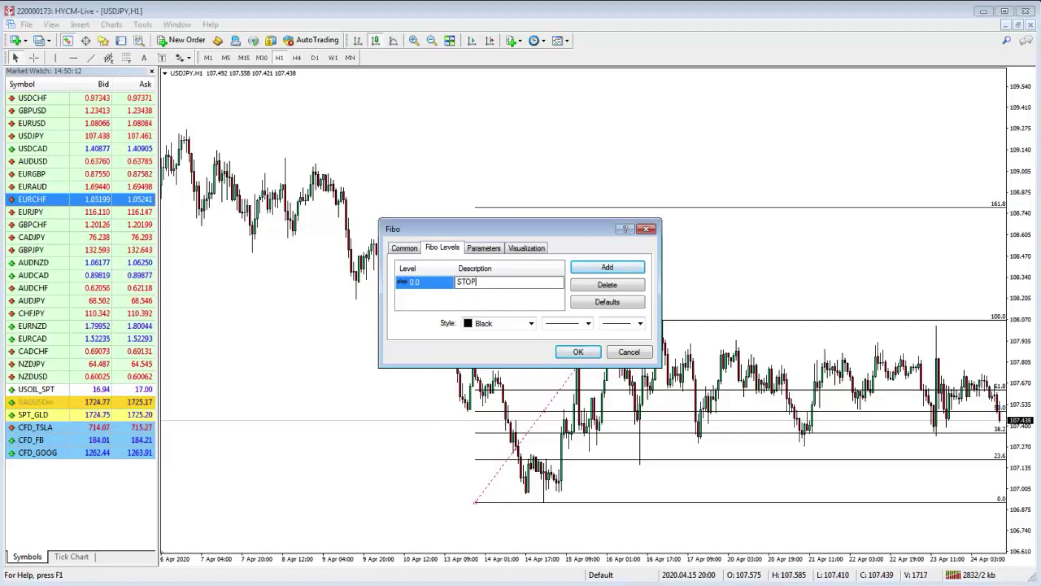
{"action": "key", "text": "Return"}
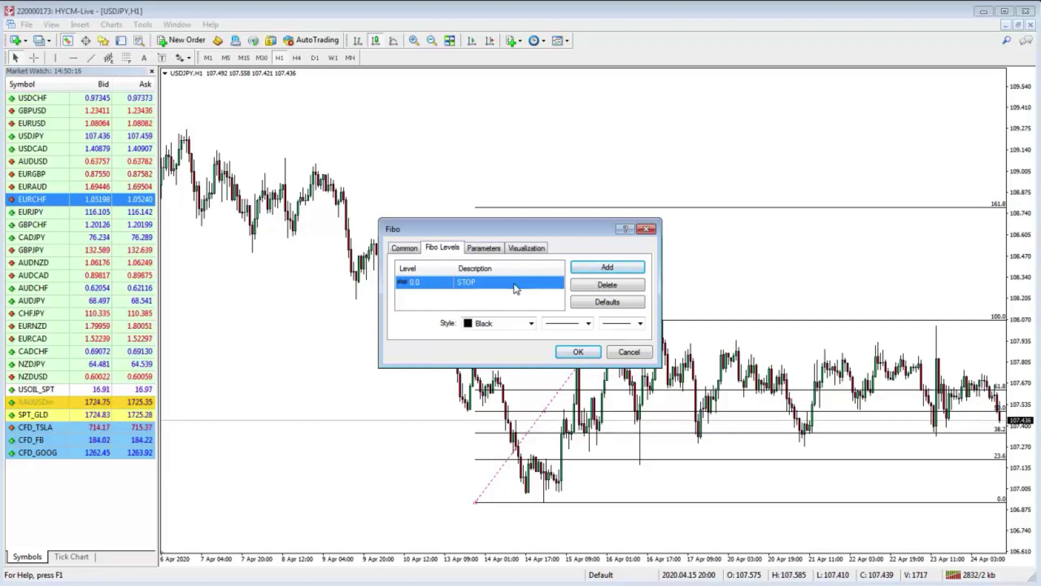
- Add a Fibonacci level 0.5 with the description "Entry - %$"
{"action": "left_click", "coordinate": [597, 269]}
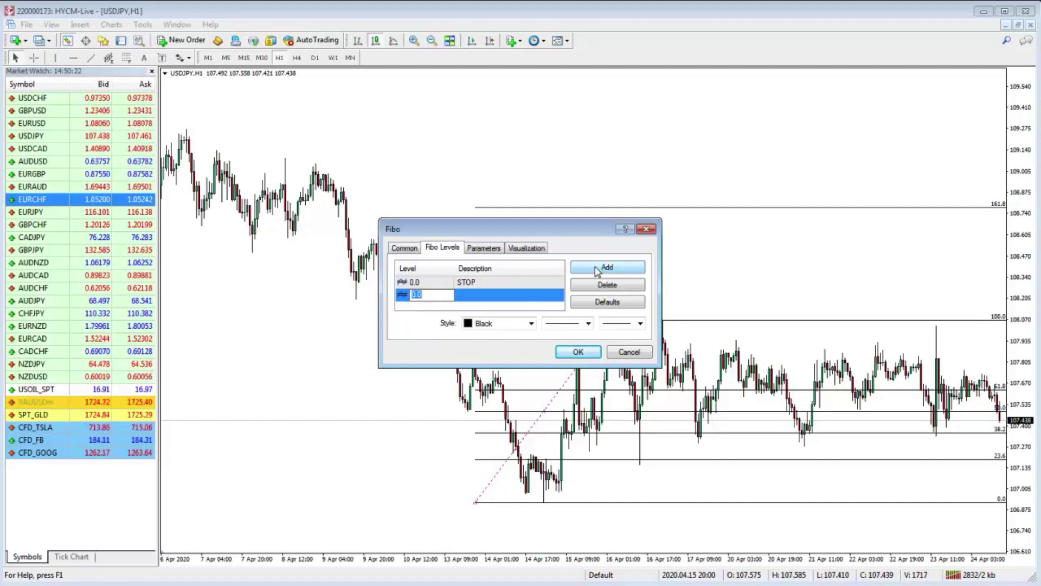
{"action": "type", "text": "0.5"}
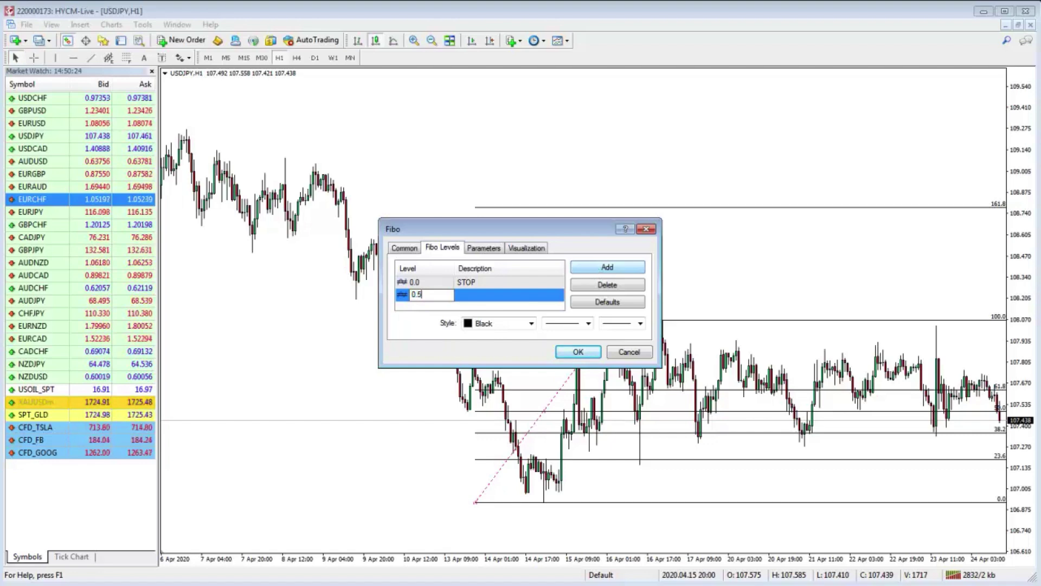
{"action": "left_click", "coordinate": [526, 295]}
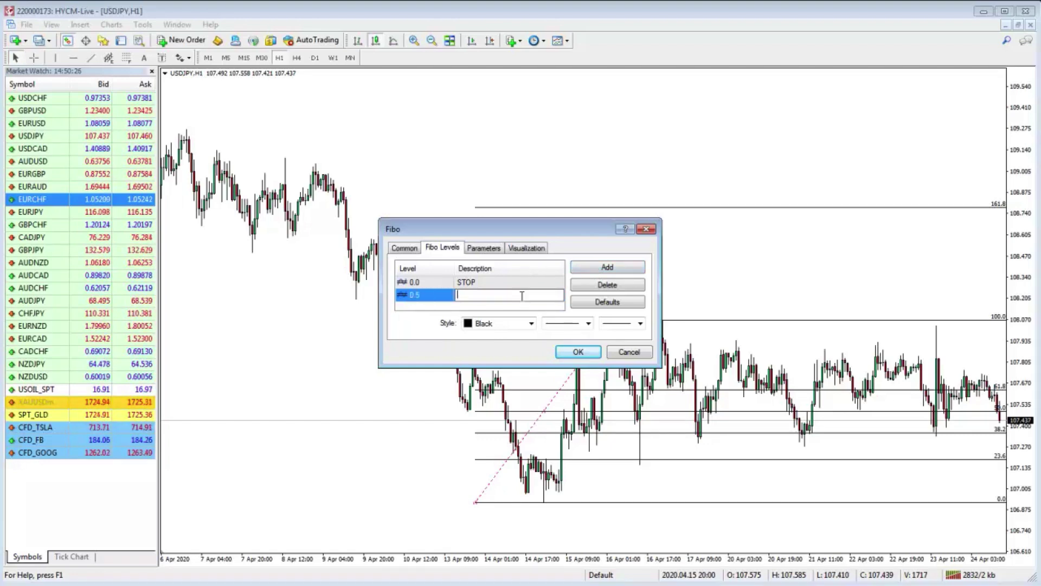
{"action": "type", "text": "Entry "}
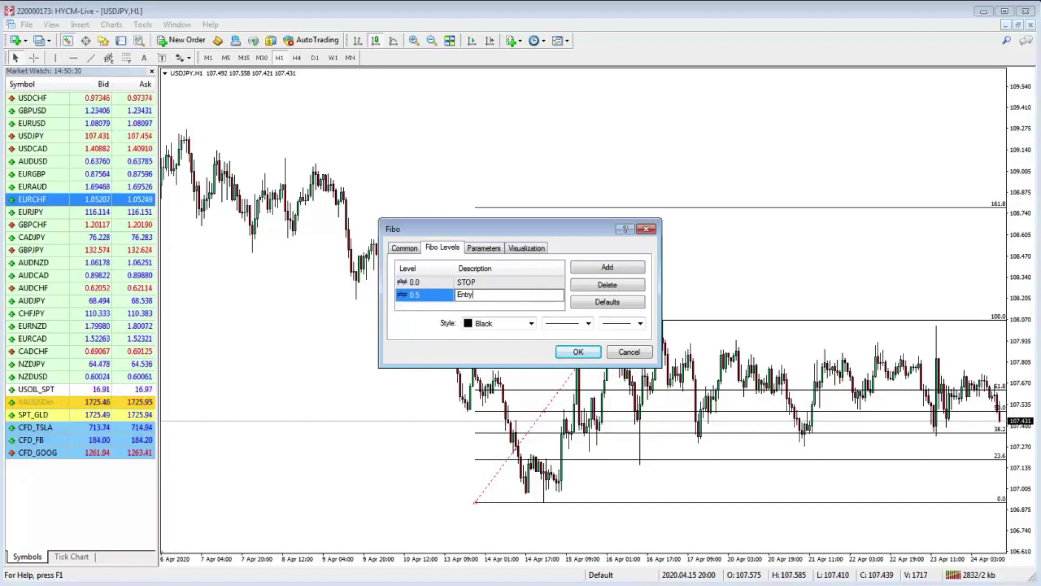
{"action": "type", "text": "- %$"}
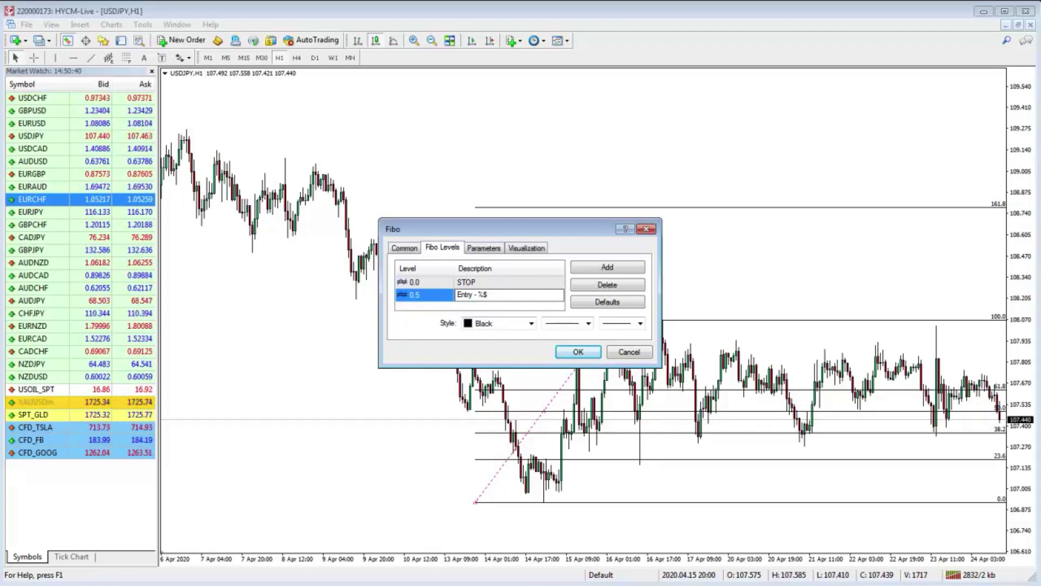
{"action": "left_click", "coordinate": [526, 300]}
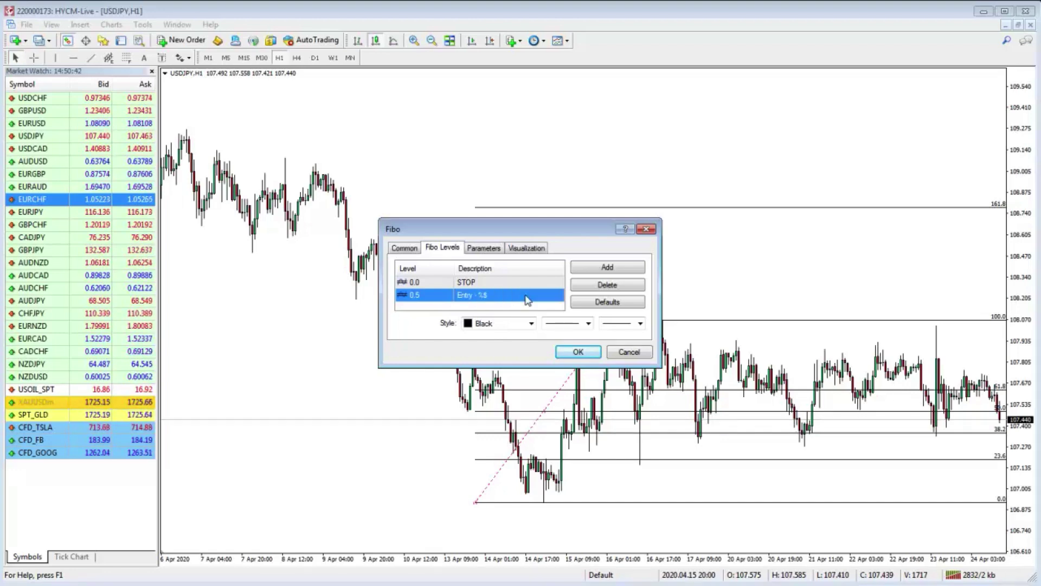
- Add a Fibonacci level 1 with the description "1:1 - %$"
{"action": "left_click", "coordinate": [627, 268]}
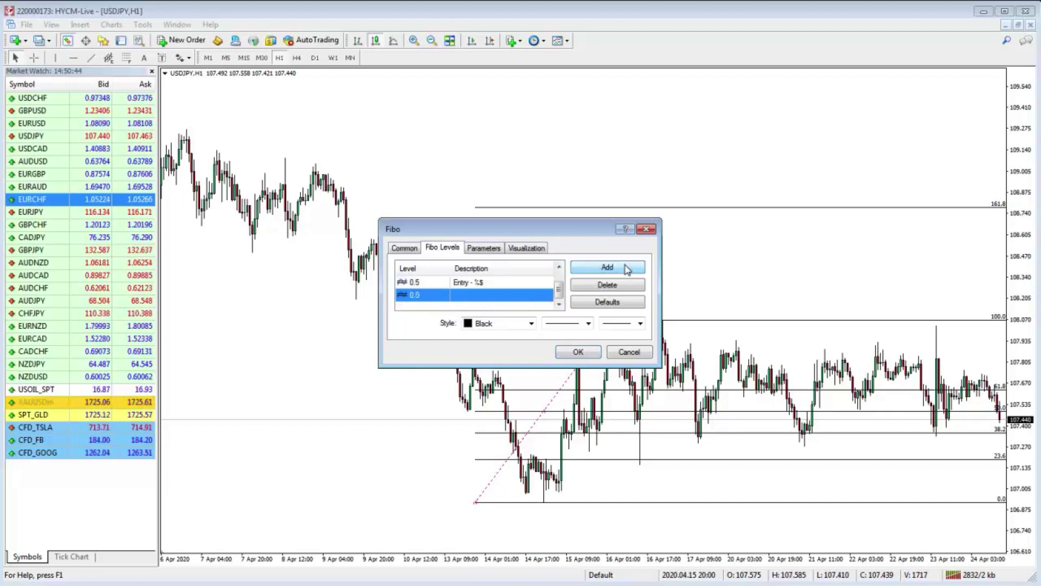
{"action": "left_click", "coordinate": [421, 295]}
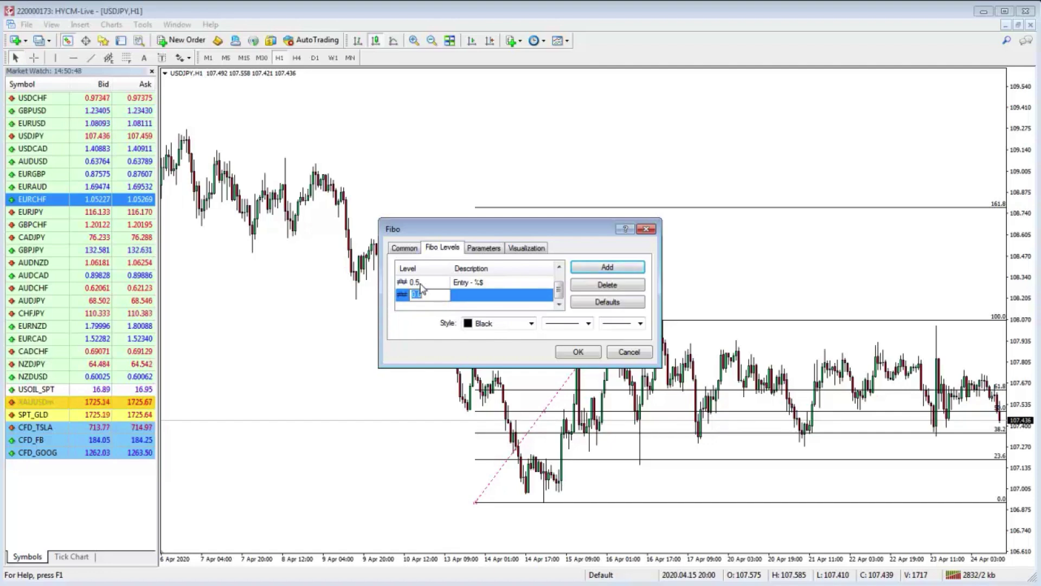
{"action": "type", "text": "1"}
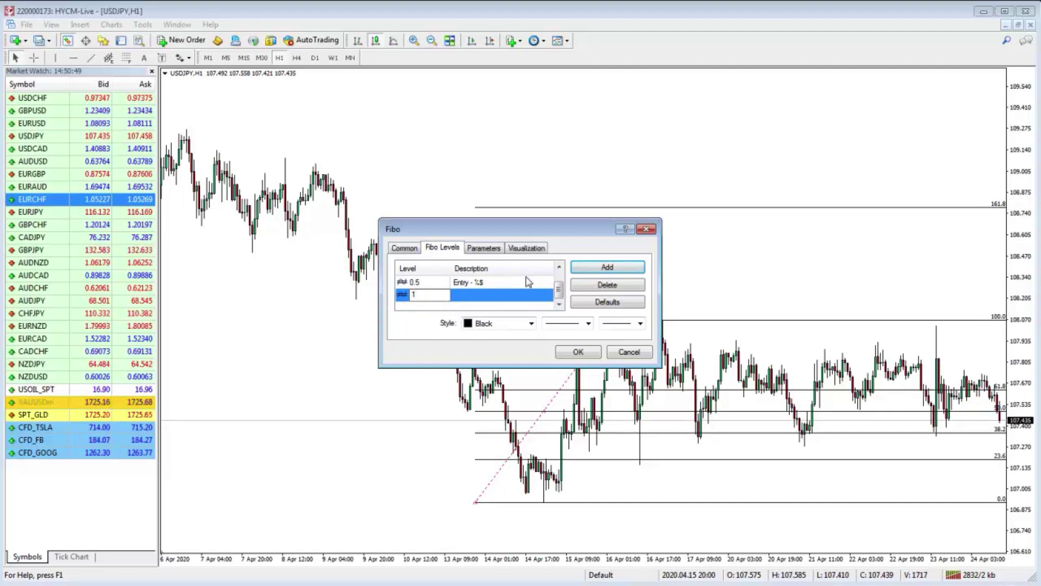
{"action": "left_click", "coordinate": [527, 296]}
{"action": "left_click", "coordinate": [527, 294]}
{"action": "type", "text": "1:1 - "}
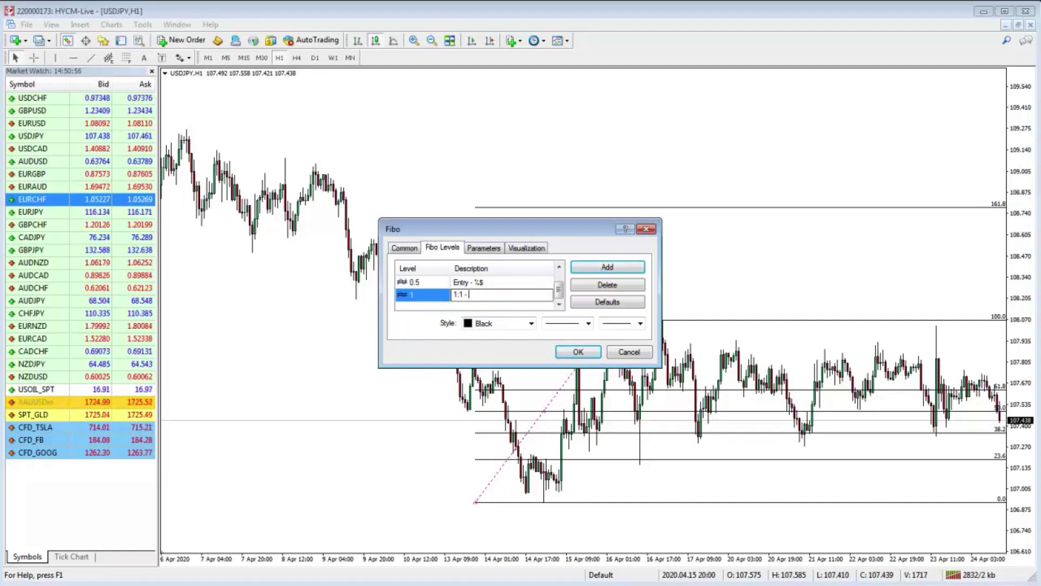
{"action": "type", "text": "%$"}
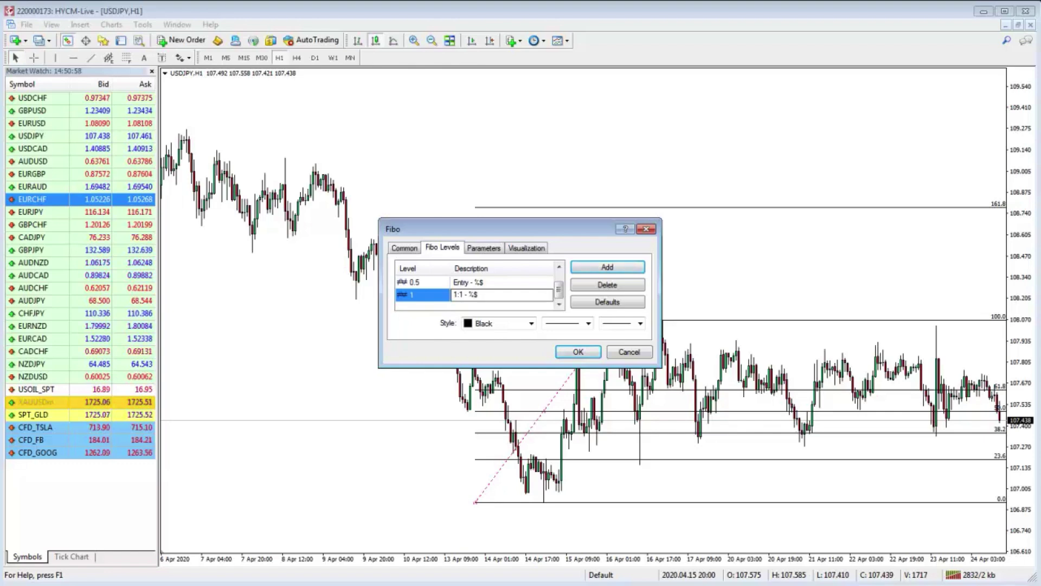
{"action": "left_click", "coordinate": [528, 296]}
- Add a Fibonacci level 1.5 with the description "1:2 - %$"
{"action": "left_click", "coordinate": [608, 268]}
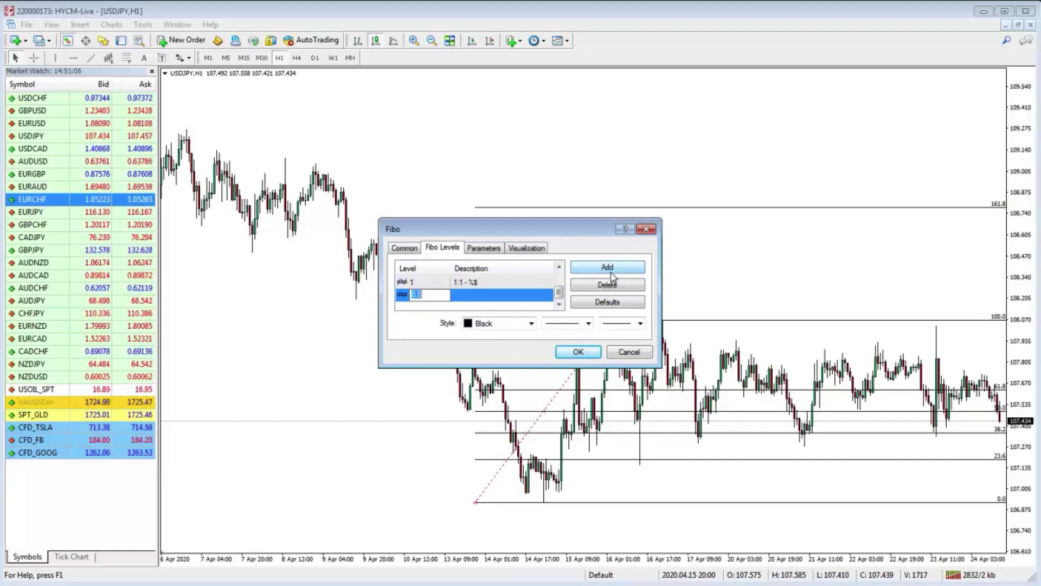
{"action": "type", "text": "1.5"}
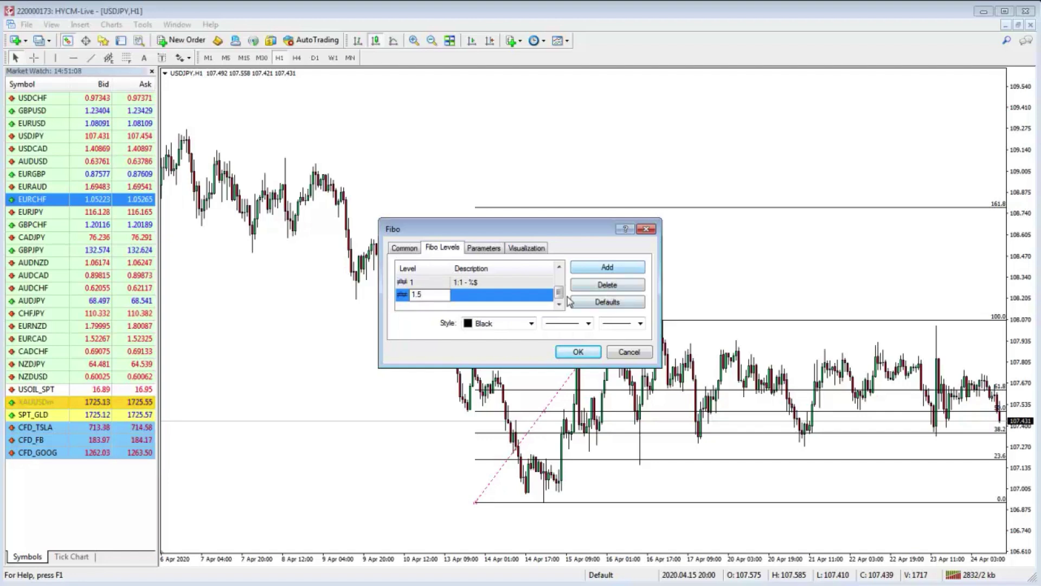
{"action": "left_click", "coordinate": [530, 296]}
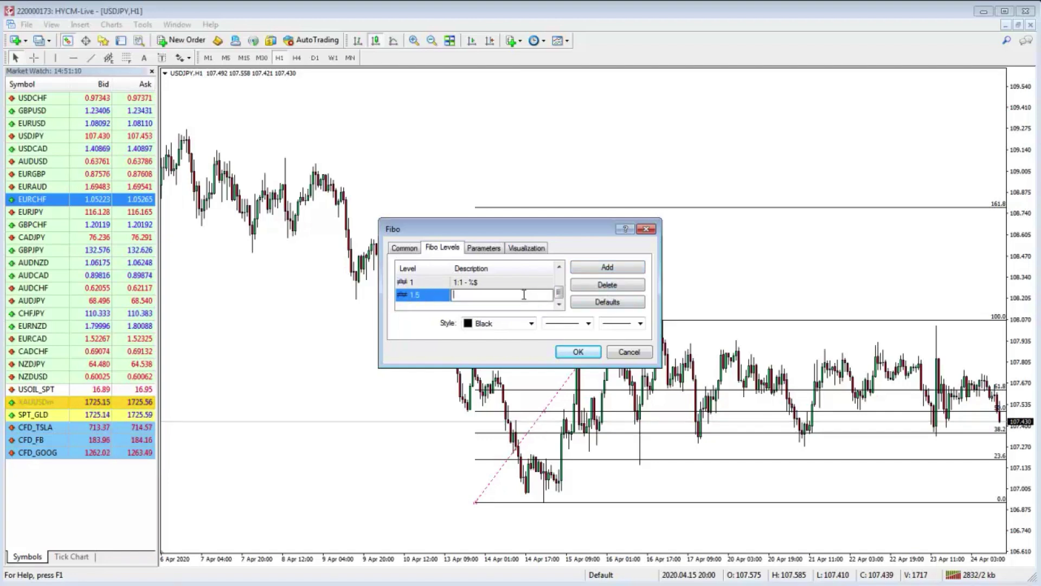
{"action": "type", "text": "1:2"}
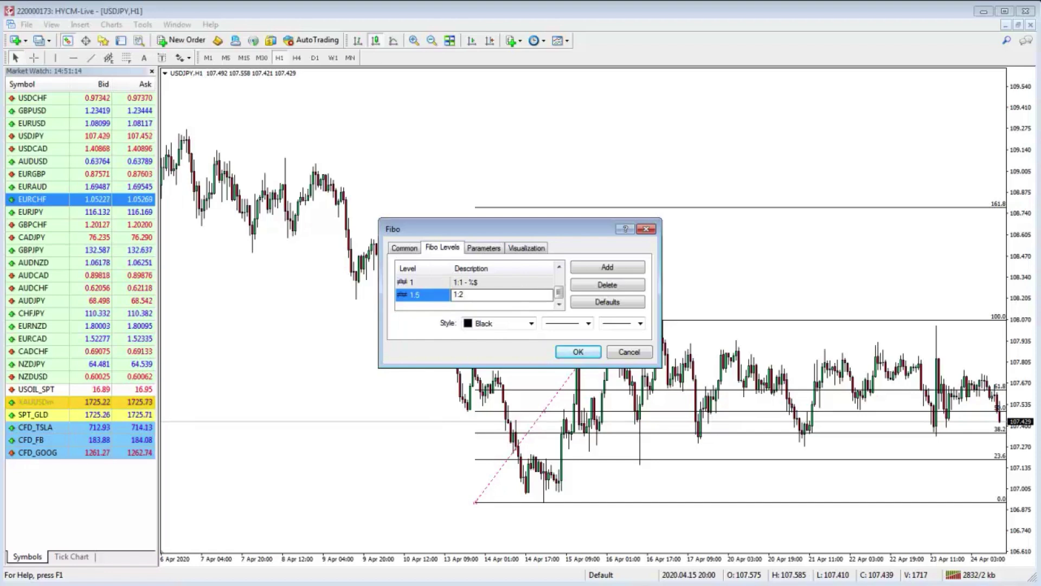
{"action": "type", "text": " - %$"}
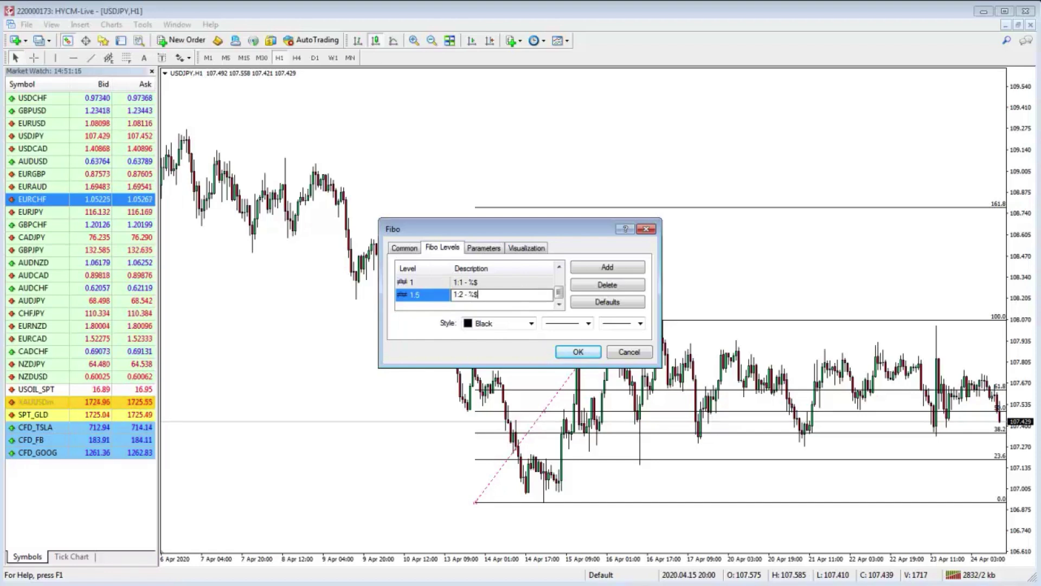
{"action": "left_click", "coordinate": [524, 299]}
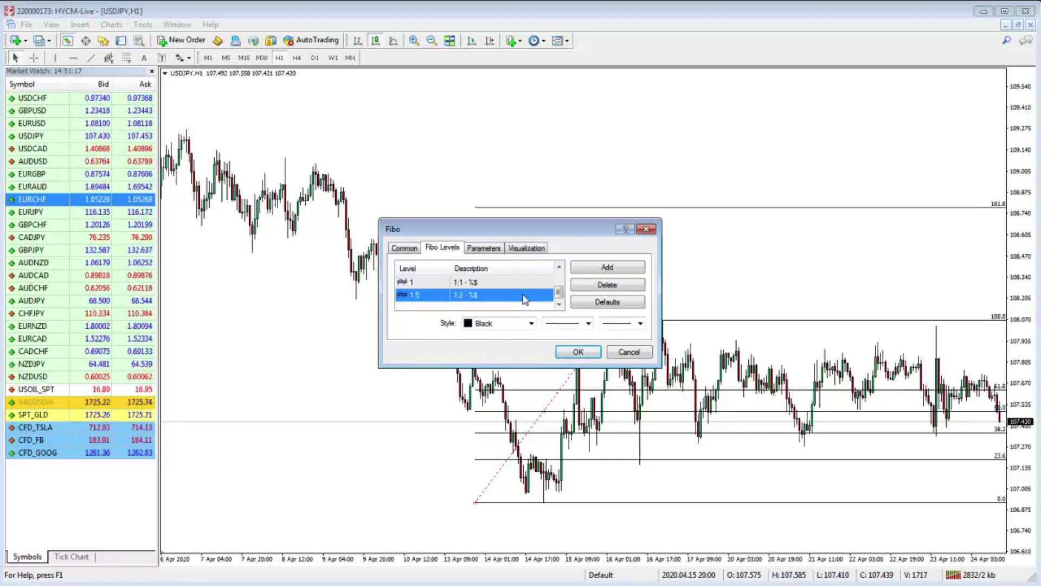
- Add a Fibonacci level 2 with the description "1:3 - %$" and apply the custom levels to the chart
{"action": "left_click", "coordinate": [588, 268]}
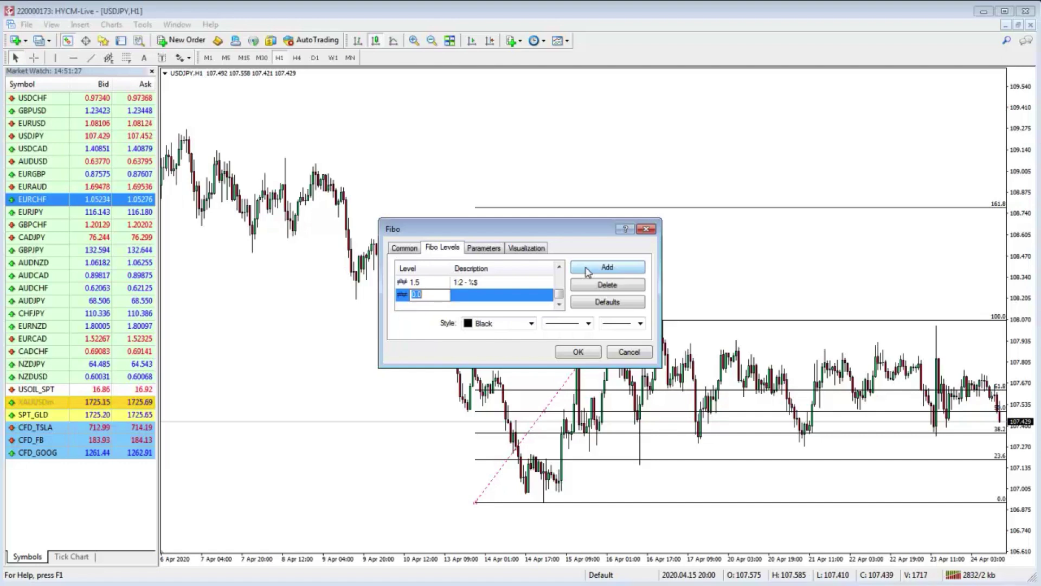
{"action": "left_click", "coordinate": [519, 296]}
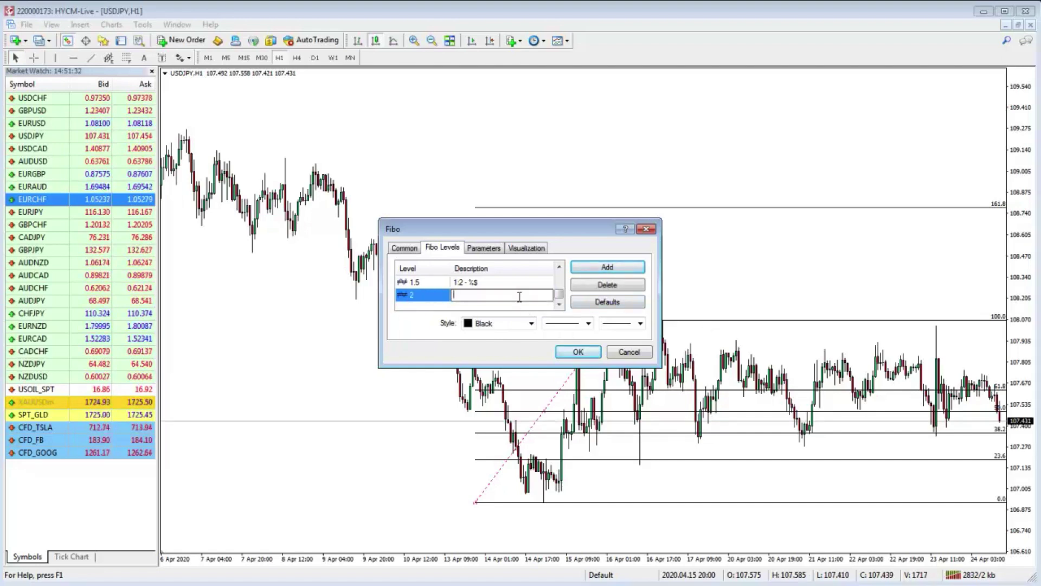
{"action": "type", "text": "1:"}
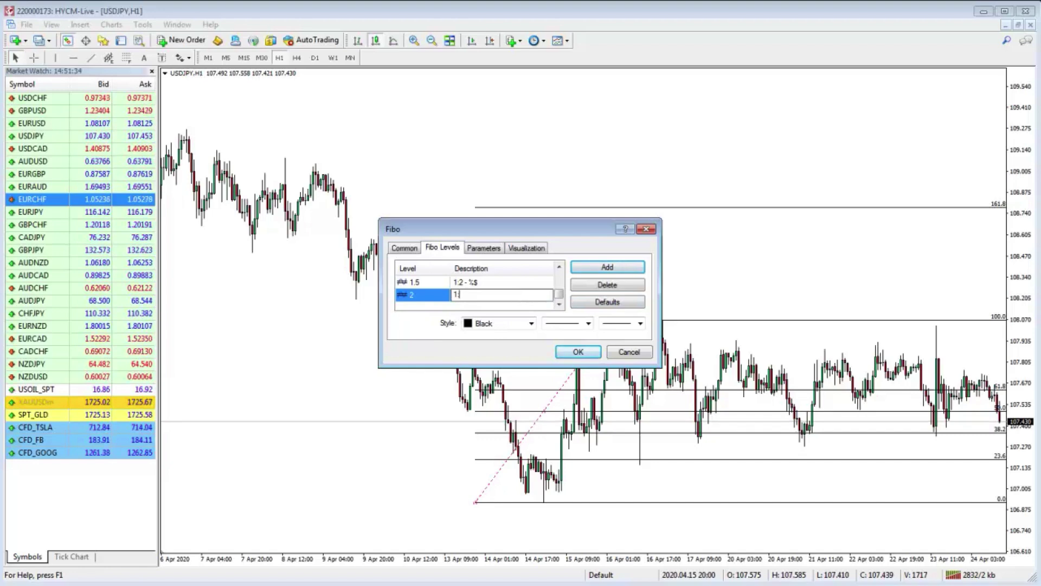
{"action": "type", "text": "3 -"}
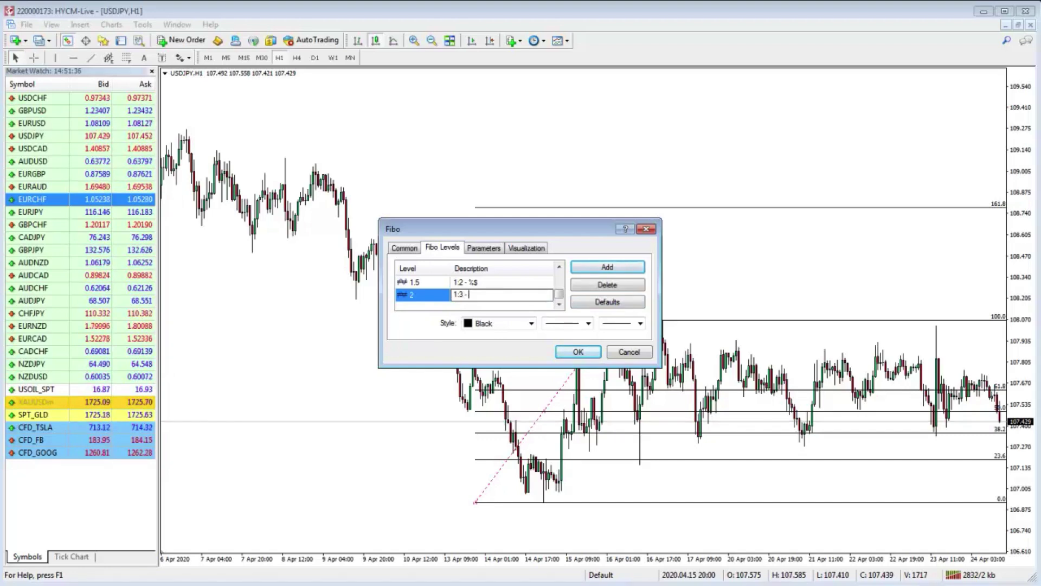
{"action": "left_click", "coordinate": [518, 298]}
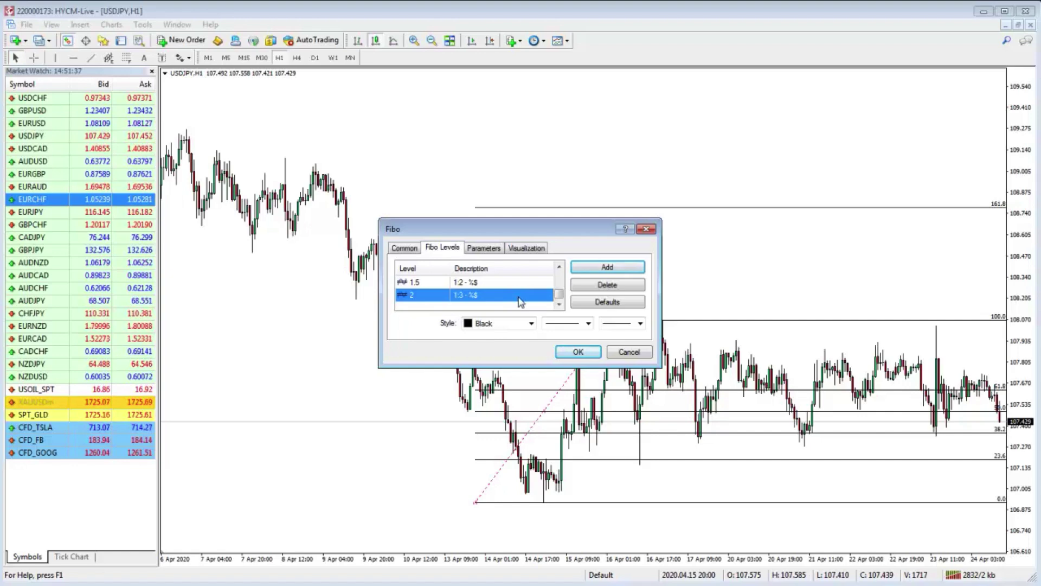
{"action": "left_click", "coordinate": [596, 352]}
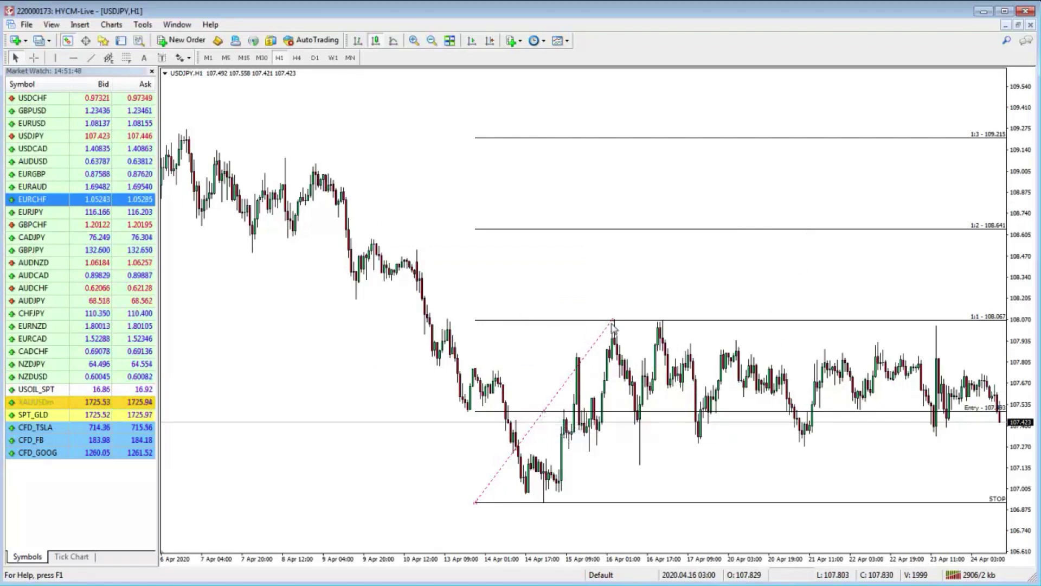
- Stretch the Fibonacci's upper anchor upward and bring it back near the 16 April high, at about 108.02
{"action": "left_click_drag", "start_coordinate": [613, 323], "coordinate": [610, 186]}
{"action": "left_click_drag", "start_coordinate": [587, 273], "coordinate": [611, 329]}
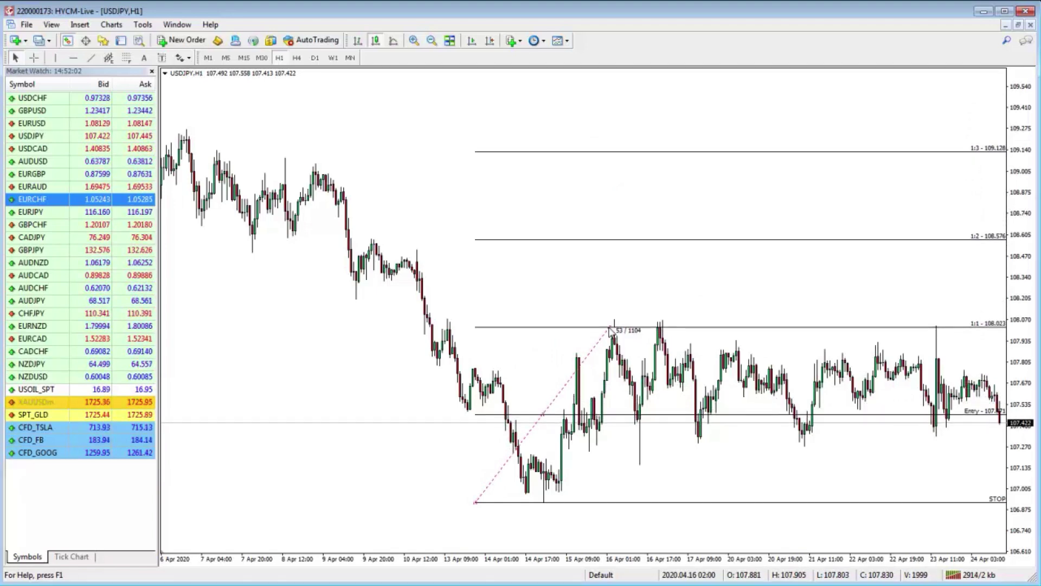
- Raise the Fibonacci's upper anchor, extend its stop anchor downward, and shift the tool to an entry of about 107.505 and 1:1 at about 108.133
{"action": "mouse_move", "coordinate": [610, 327]}
{"action": "left_mouse_down"}
{"action": "mouse_move", "coordinate": [616, 320]}
{"action": "mouse_move", "coordinate": [616, 338]}
{"action": "mouse_move", "coordinate": [615, 314]}
{"action": "left_mouse_up"}
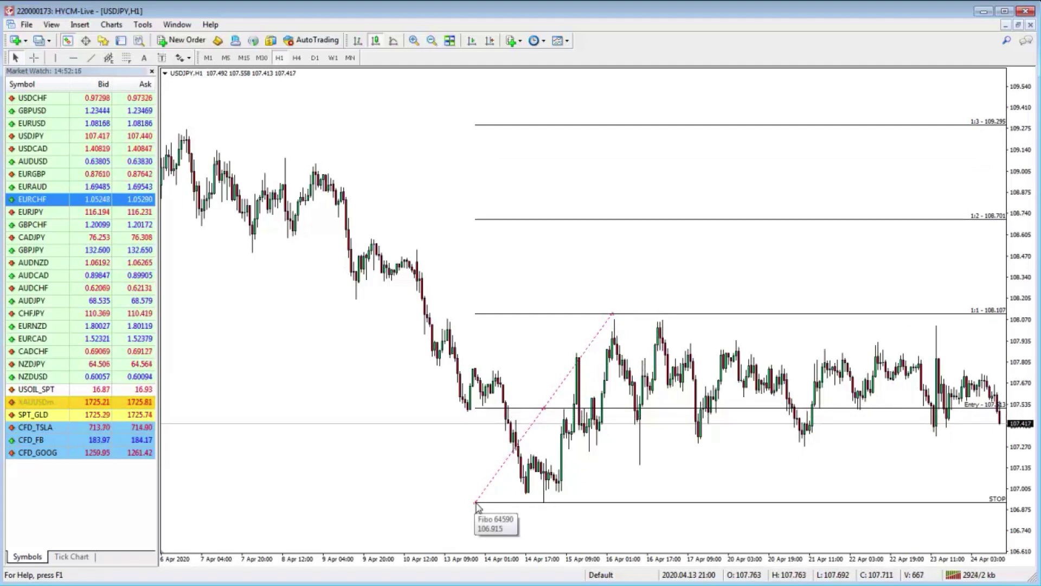
{"action": "left_click_drag", "start_coordinate": [475, 504], "coordinate": [449, 513]}
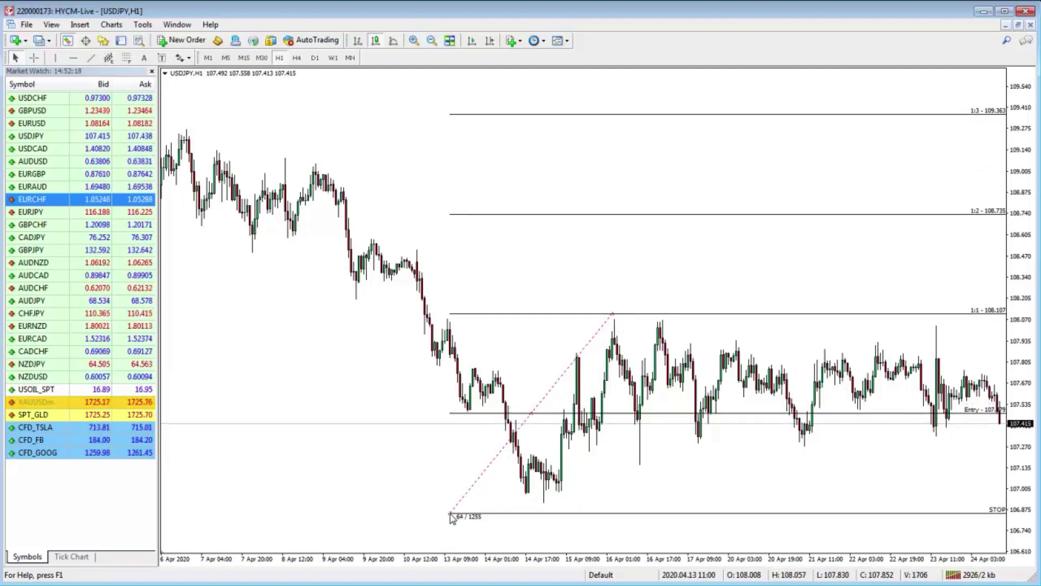
{"action": "left_click_drag", "start_coordinate": [531, 413], "coordinate": [529, 411]}
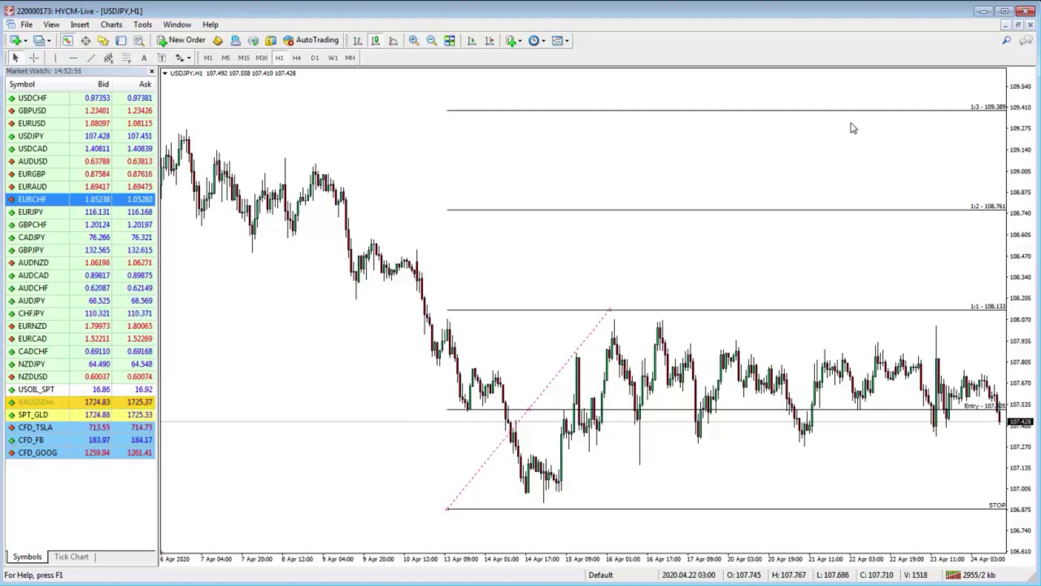
- Compress the Fibonacci from its upper anchor, shift it earlier and extend its stop anchor, placing entry at about 107.418 and 1:1 at about 107.984
{"action": "scroll", "coordinate": [751, 198], "scroll_direction": "up", "scroll_amount": 3}
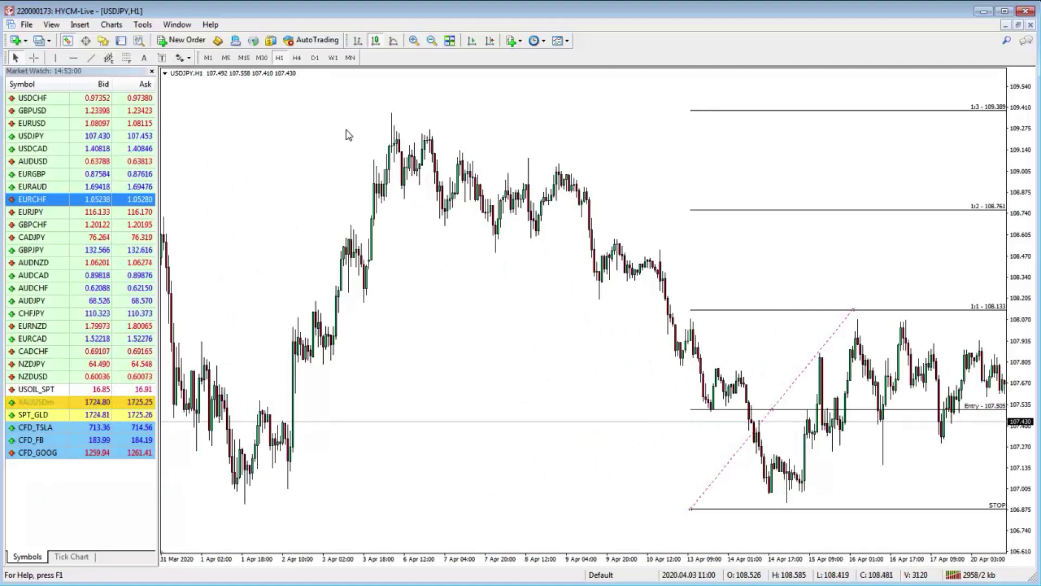
{"action": "scroll", "coordinate": [409, 130], "scroll_direction": "down", "scroll_amount": 3}
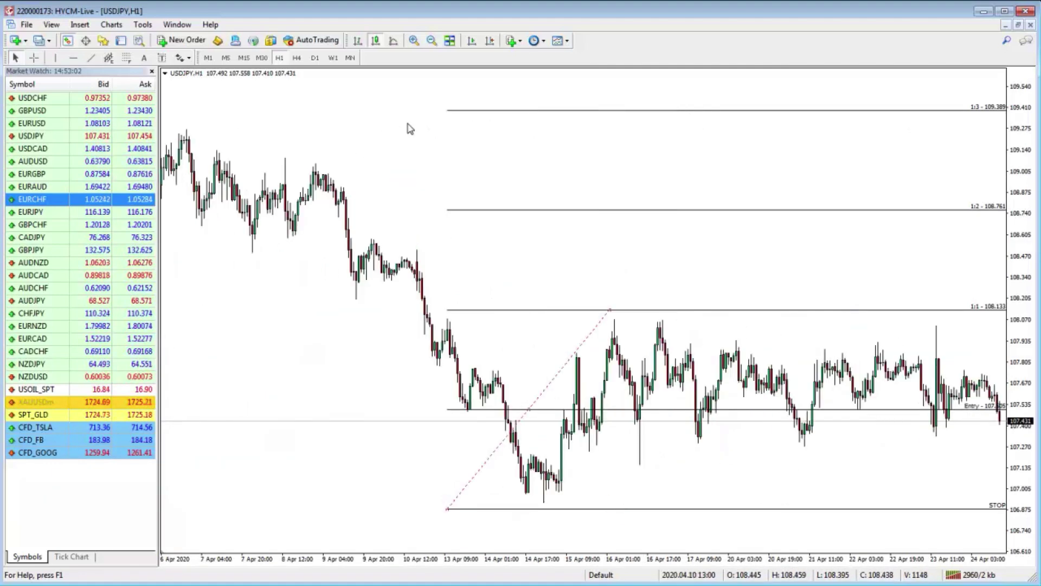
{"action": "scroll", "coordinate": [407, 132], "scroll_direction": "up", "scroll_amount": 1}
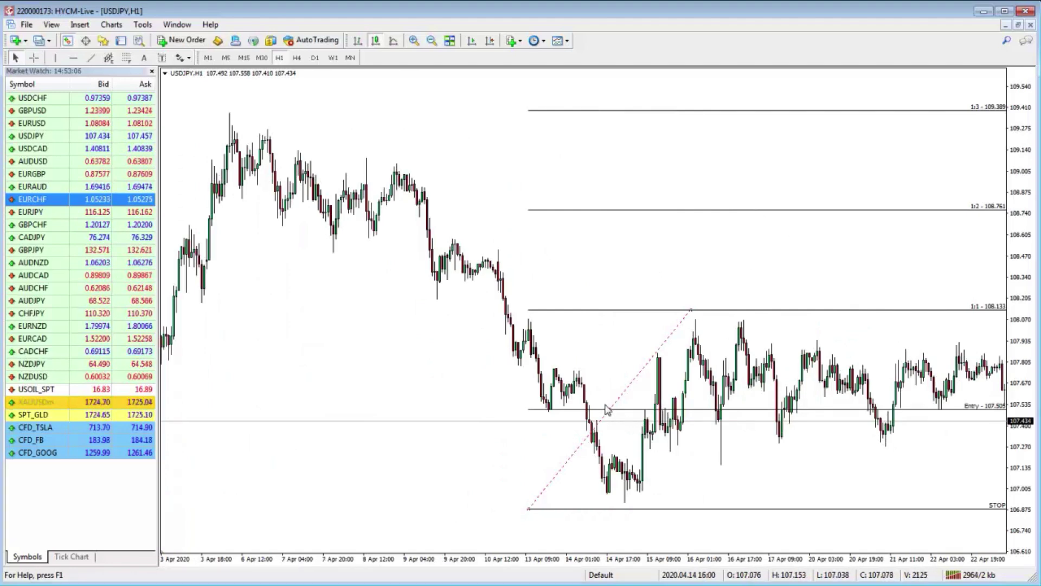
{"action": "left_click_drag", "start_coordinate": [692, 313], "coordinate": [686, 341]}
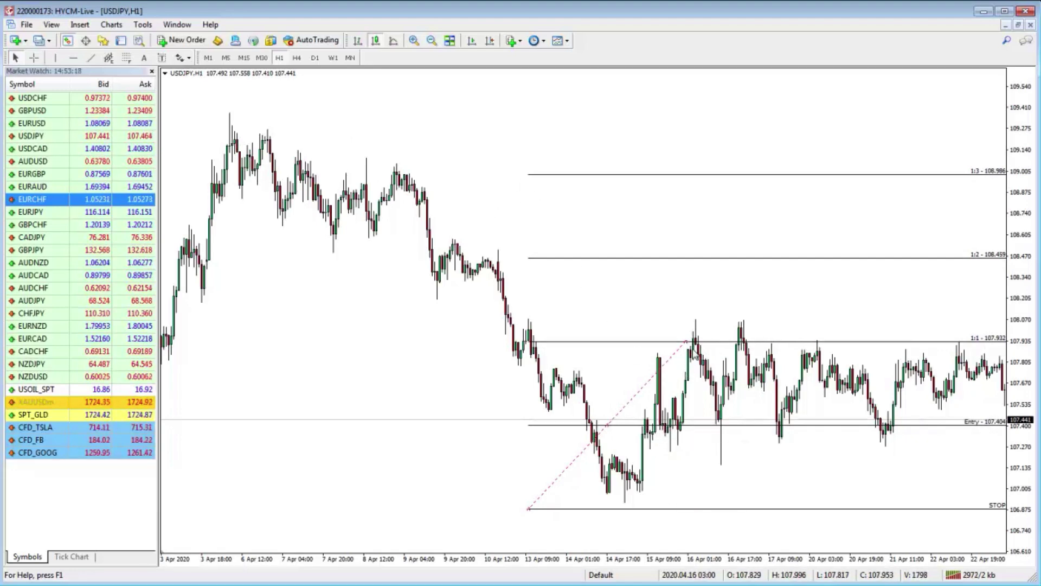
{"action": "left_click_drag", "start_coordinate": [608, 429], "coordinate": [574, 420]}
{"action": "mouse_move", "coordinate": [494, 504]}
{"action": "left_mouse_down"}
{"action": "mouse_move", "coordinate": [477, 532]}
{"action": "mouse_move", "coordinate": [481, 496]}
{"action": "mouse_move", "coordinate": [485, 517]}
{"action": "left_mouse_up"}
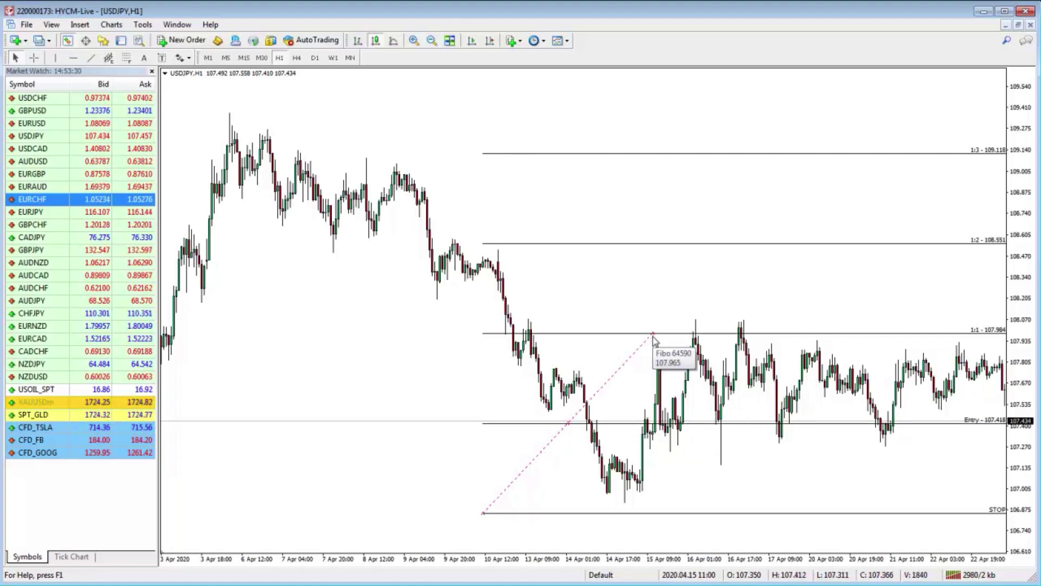
- Compress and shift the Fibonacci to an entry of about 107.248, with the stop just beneath the 14 April low
{"action": "left_click_drag", "start_coordinate": [654, 335], "coordinate": [628, 391]}
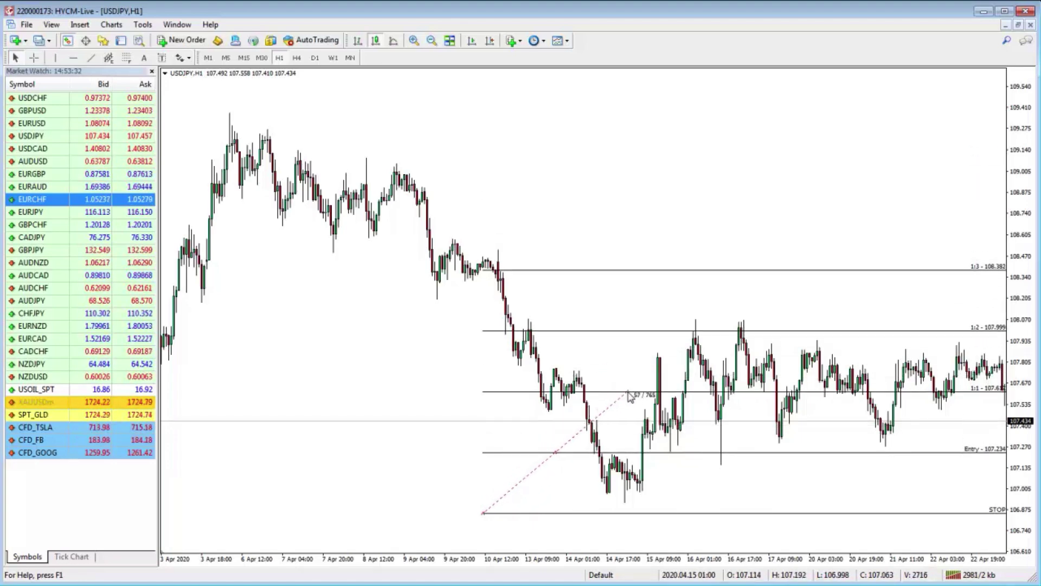
{"action": "left_click_drag", "start_coordinate": [554, 457], "coordinate": [574, 457]}
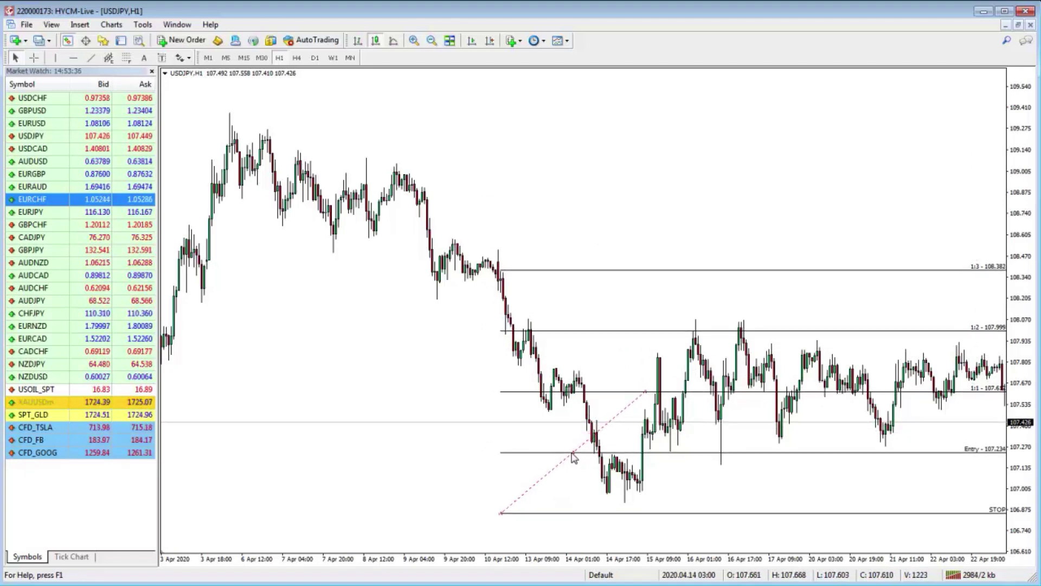
{"action": "left_click_drag", "start_coordinate": [500, 513], "coordinate": [520, 508]}
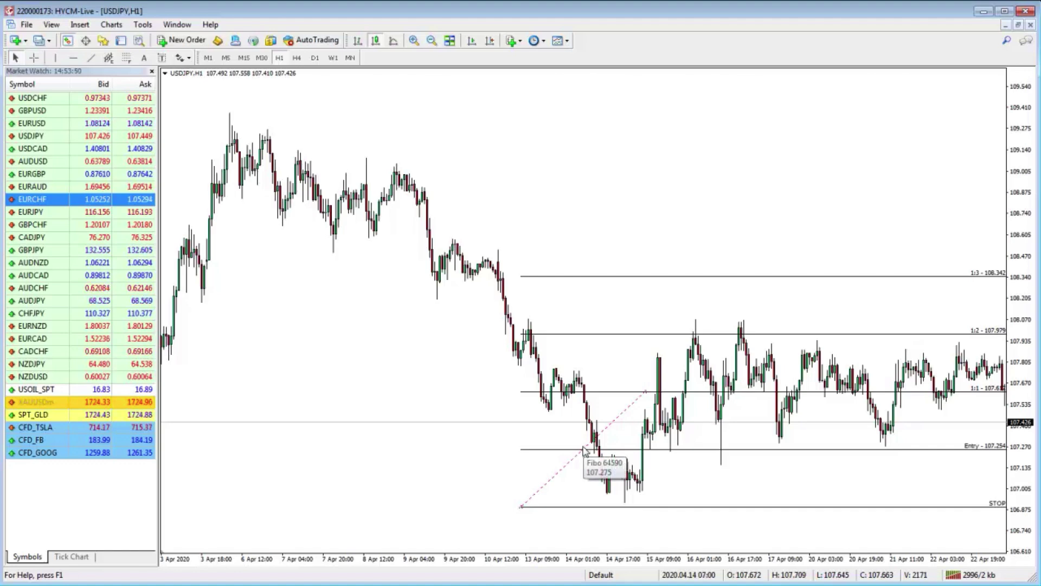
{"action": "left_click_drag", "start_coordinate": [584, 453], "coordinate": [590, 458]}
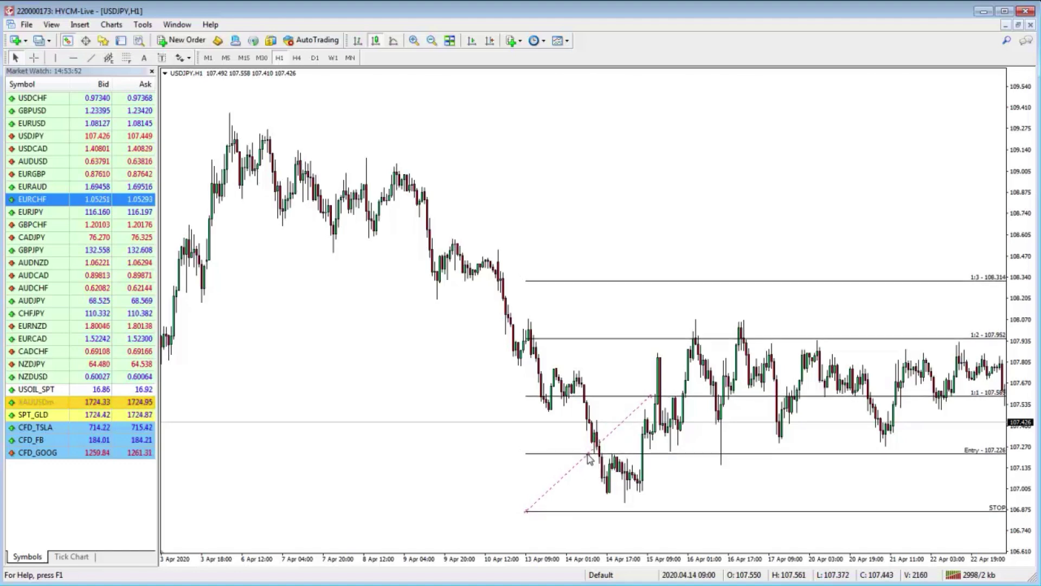
{"action": "left_click_drag", "start_coordinate": [525, 511], "coordinate": [529, 504]}
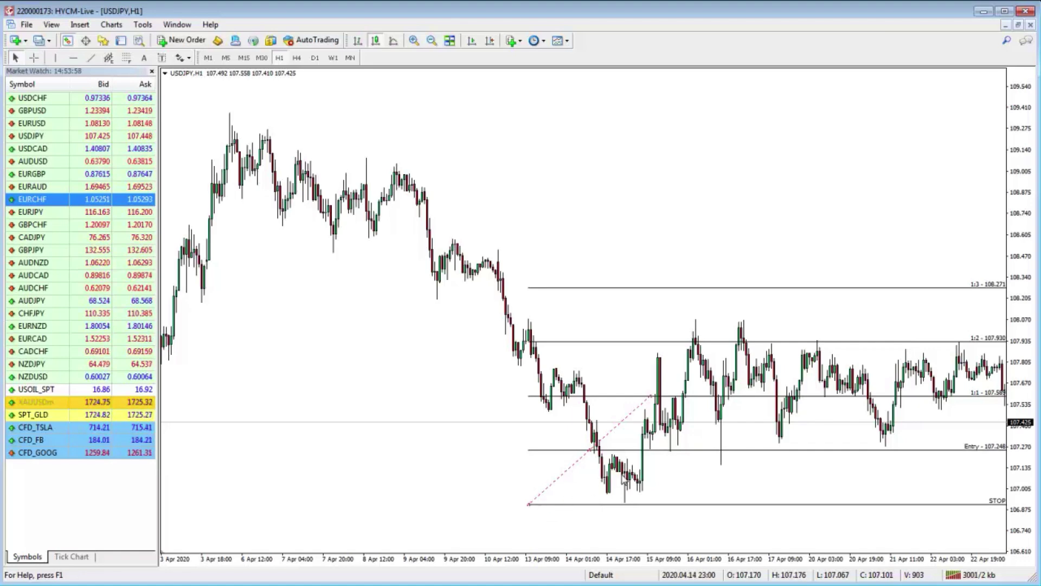
- Widen the Fibonacci to a 1:1 level of about 108.079, and shrink it back to an entry of about 107.178
{"action": "left_click_drag", "start_coordinate": [528, 505], "coordinate": [497, 536]}
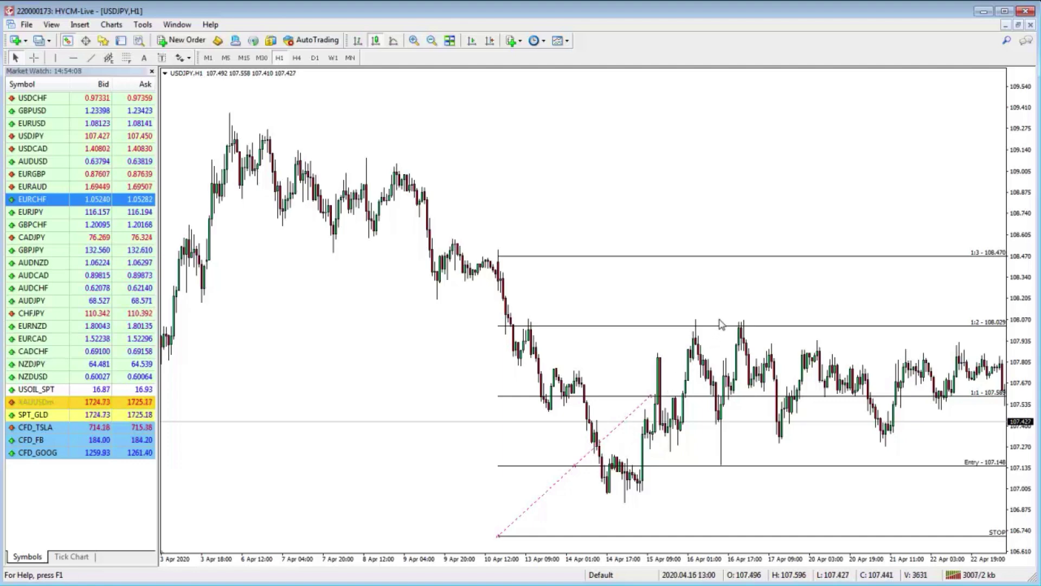
{"action": "left_click_drag", "start_coordinate": [656, 398], "coordinate": [639, 321]}
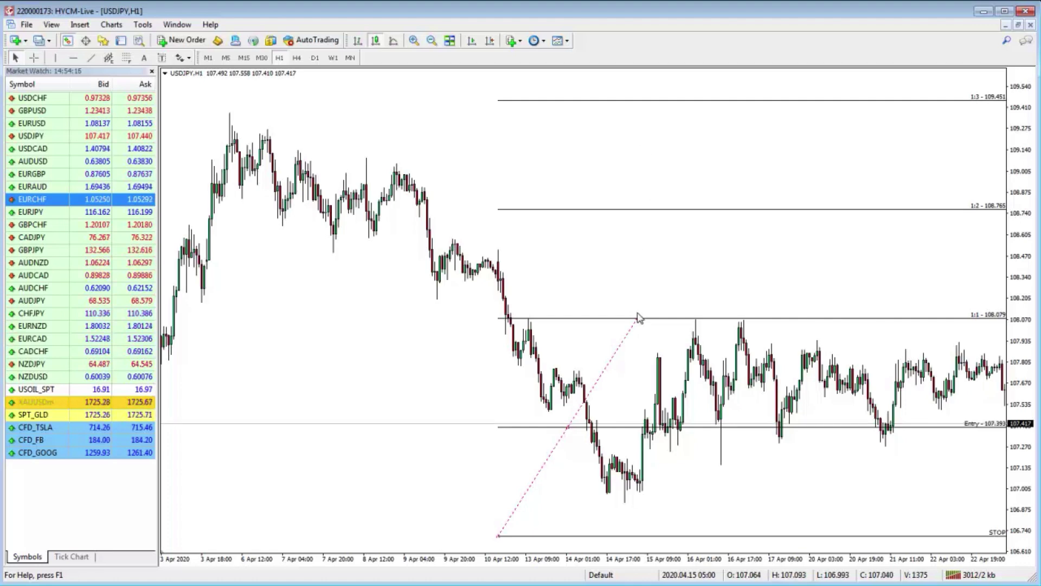
{"action": "left_click_drag", "start_coordinate": [639, 323], "coordinate": [569, 453]}
{"action": "left_click_drag", "start_coordinate": [529, 495], "coordinate": [547, 466]}
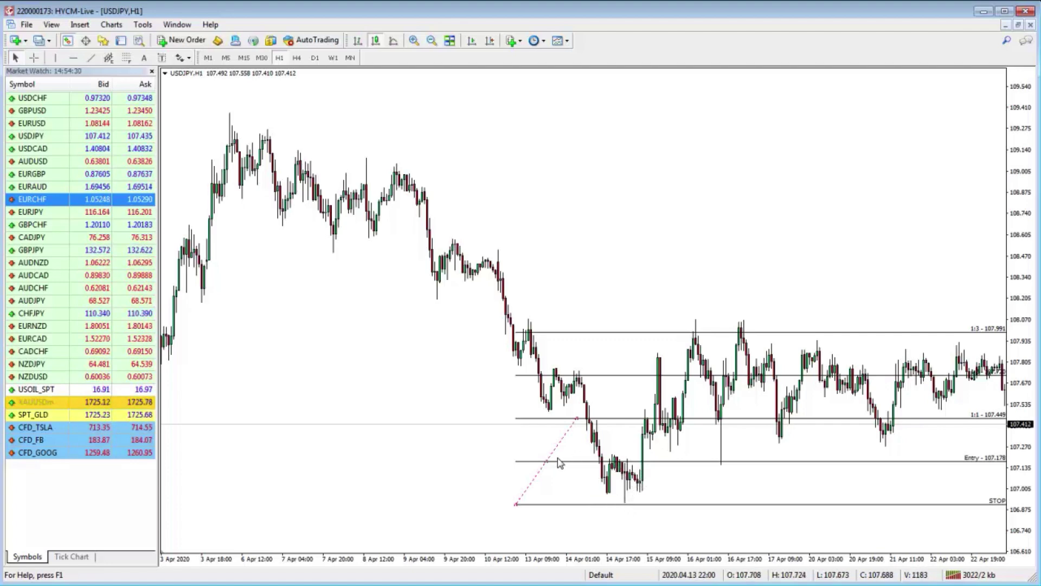
- Fine-tune the Fibonacci's position and stop anchor, placing entry at about 107.226, 1:1 at about 107.552 and the stop beneath the 14 April low
{"action": "left_click_drag", "start_coordinate": [548, 466], "coordinate": [542, 456]}
{"action": "left_click_drag", "start_coordinate": [512, 496], "coordinate": [512, 507]}
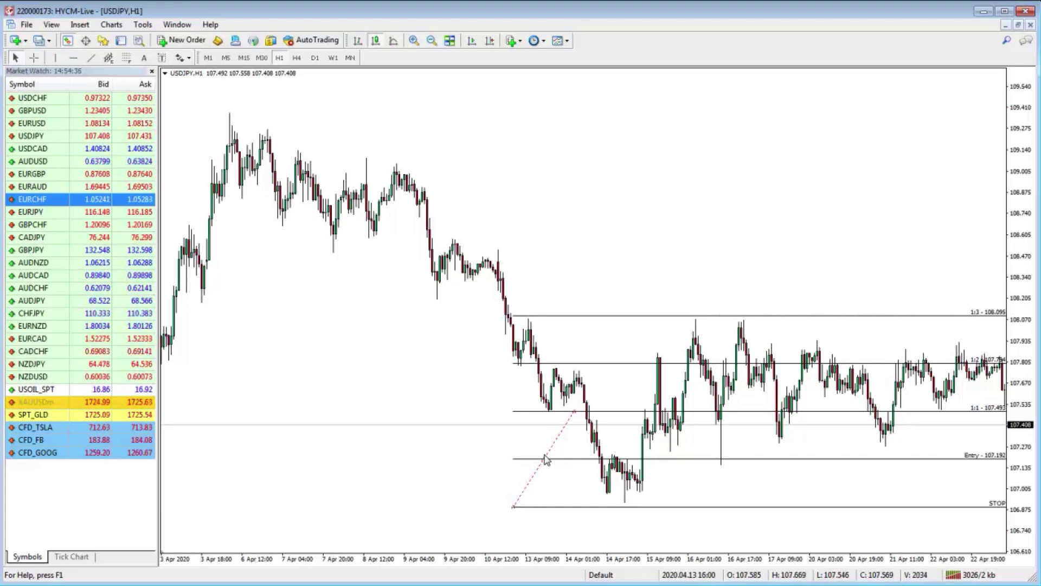
{"action": "left_click_drag", "start_coordinate": [545, 465], "coordinate": [542, 459]}
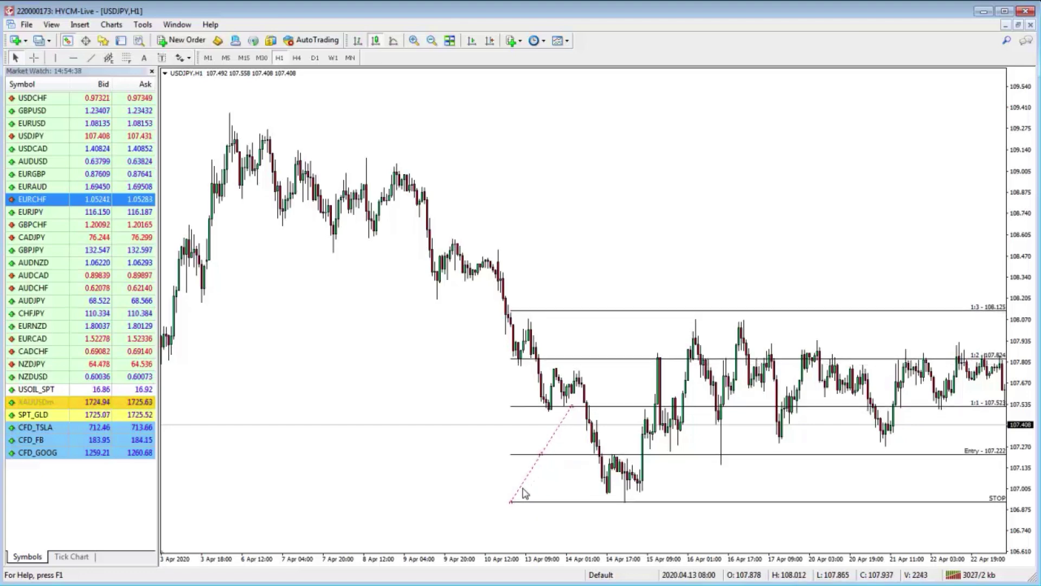
{"action": "left_click_drag", "start_coordinate": [514, 504], "coordinate": [511, 508]}
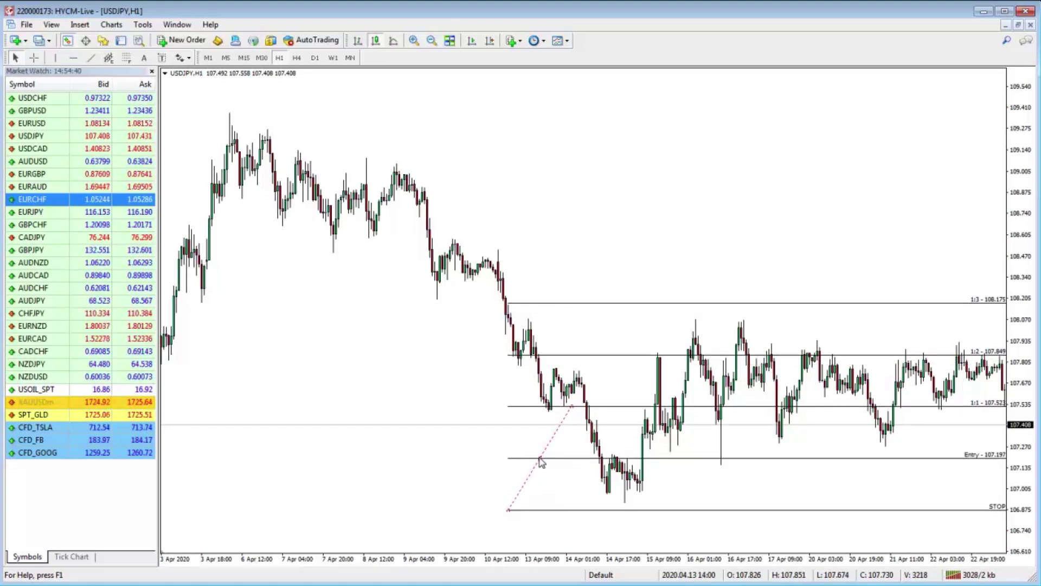
{"action": "left_click_drag", "start_coordinate": [539, 463], "coordinate": [541, 458]}
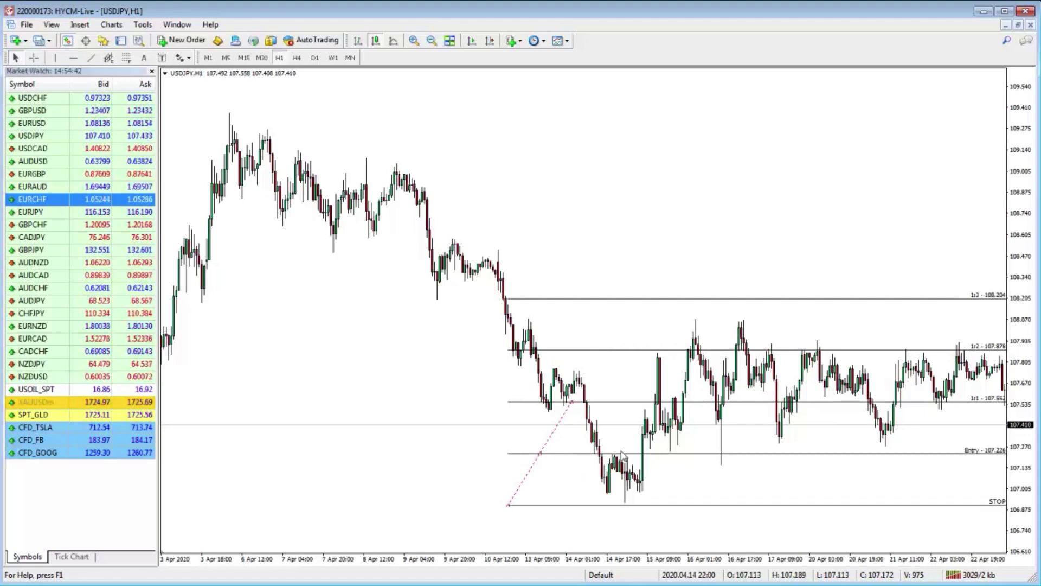